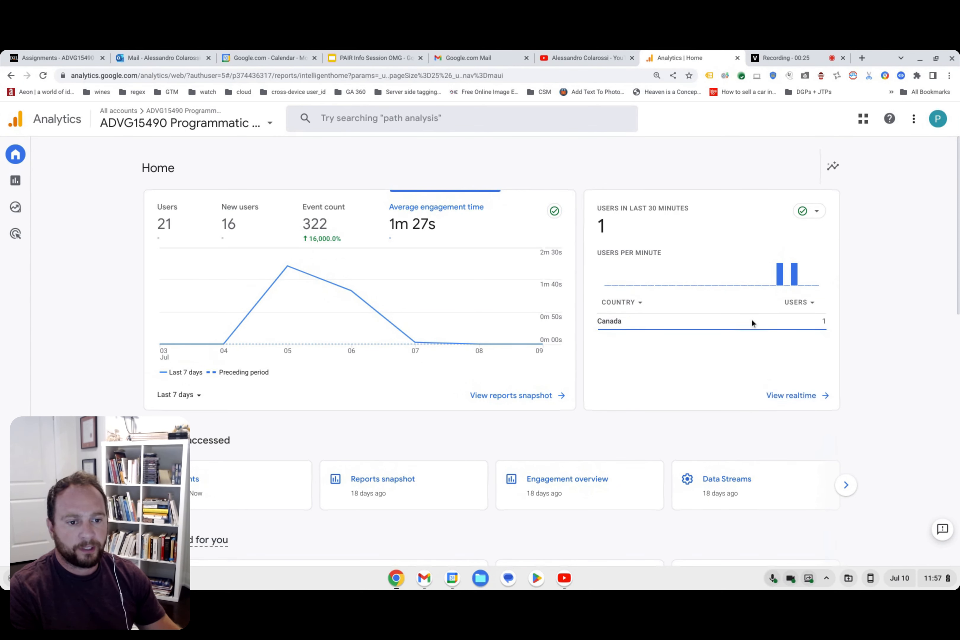
# Open the Realtime overview report and view its source, audience, page and event cards.
pyautogui.click(785, 397)
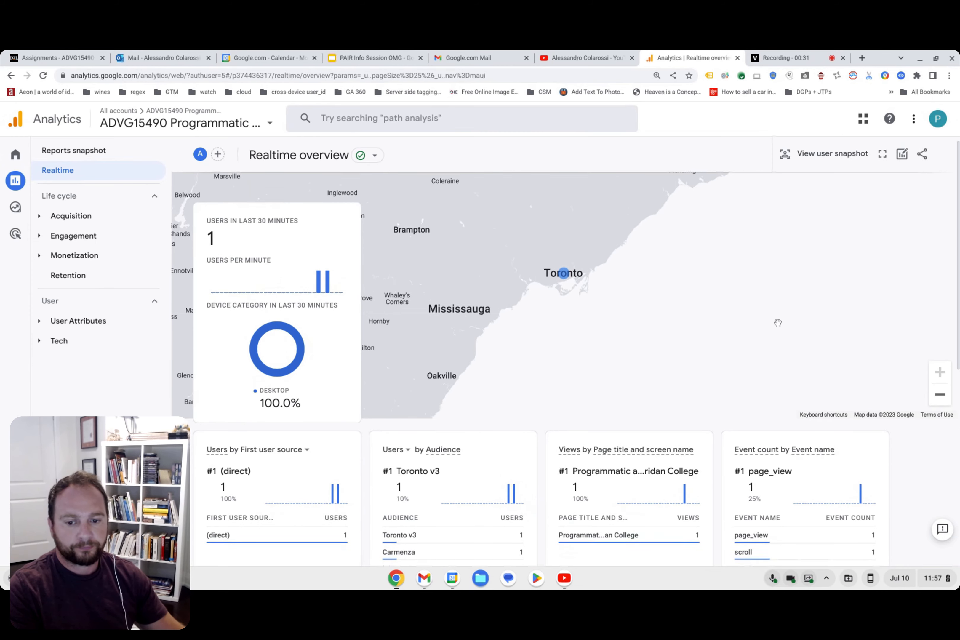
pyautogui.scroll(-3, 721, 314)
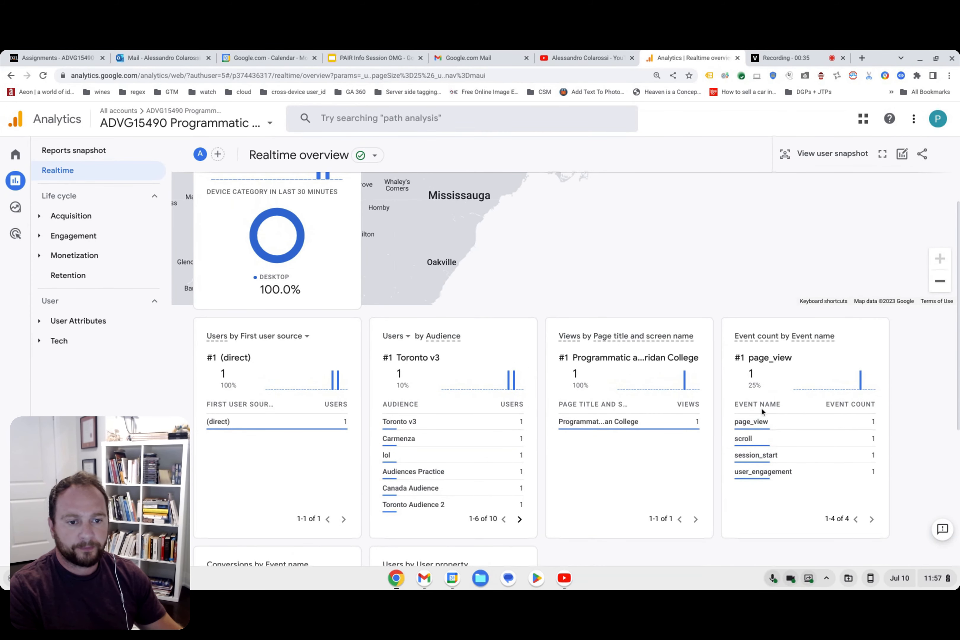
# Open sheridan-programmatic-course.netlify.app in a new tab beside the Analytics tab and look over the homepage.
pyautogui.click(861, 58)
pyautogui.write('s')
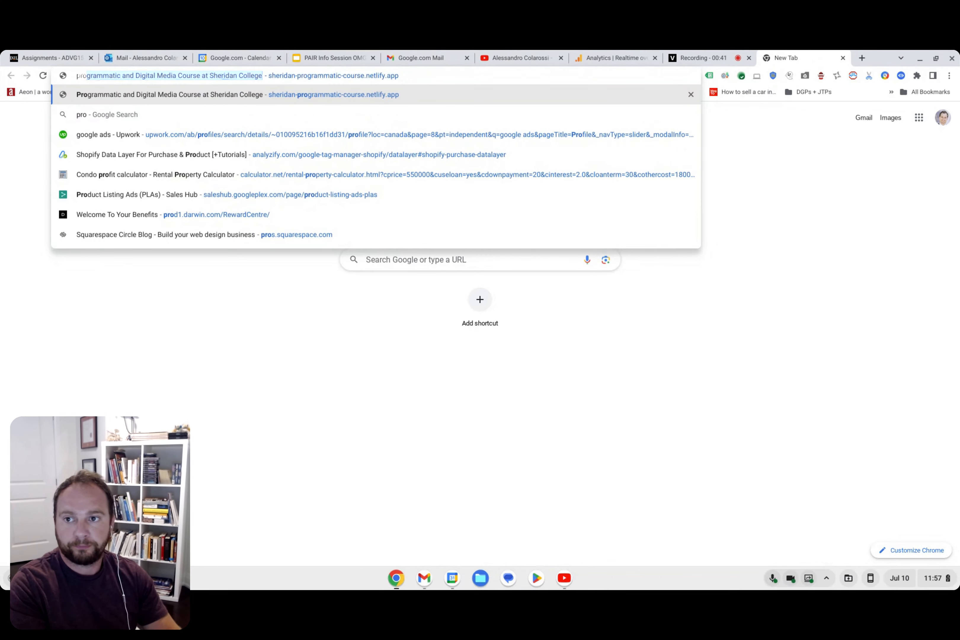
pyautogui.press('Return')
pyautogui.moveTo(835, 61); pyautogui.dragTo(723, 58)
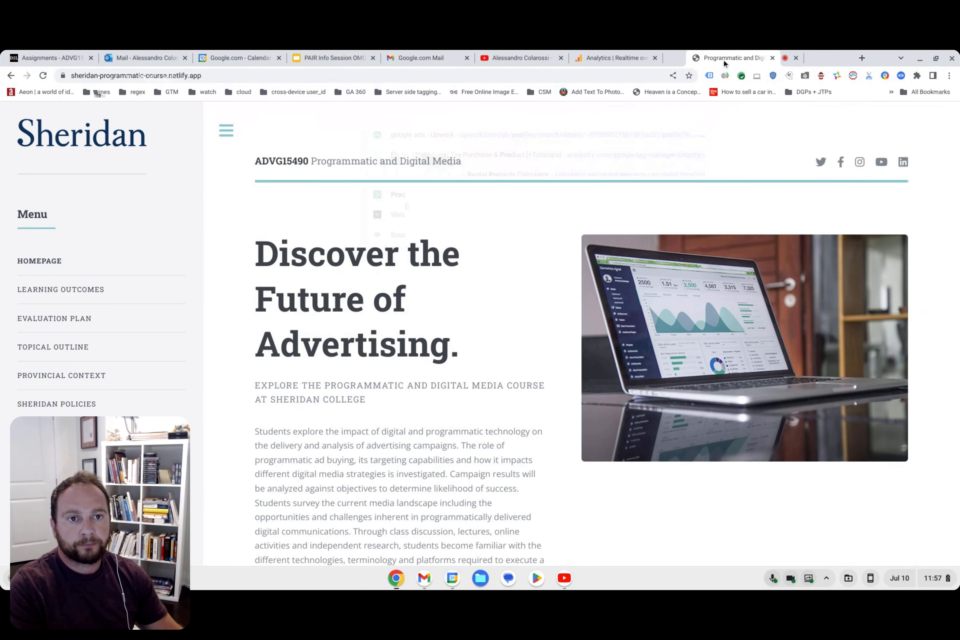
pyautogui.scroll(-4, 357, 285)
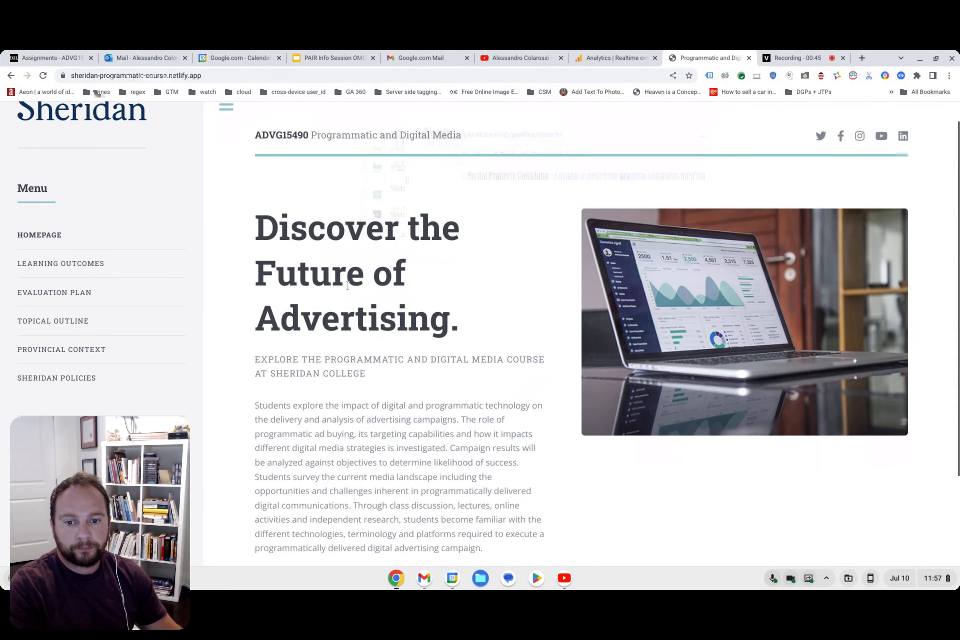
pyautogui.scroll(4, 357, 285)
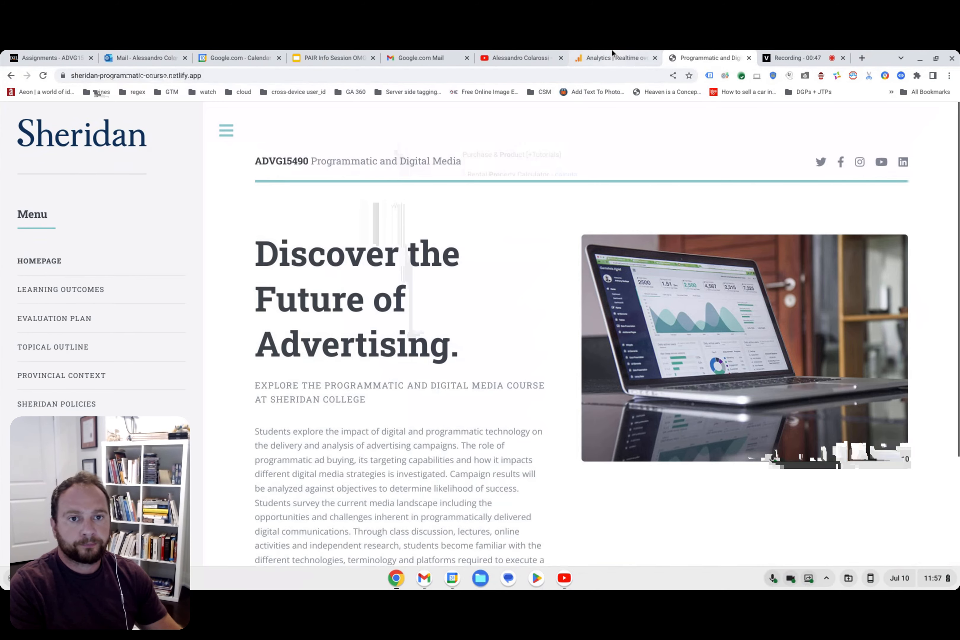
# Check the Realtime overview in Analytics, and follow the Learn More link on the Sheridan course homepage.
pyautogui.click(620, 57)
pyautogui.scroll(3, 413, 389)
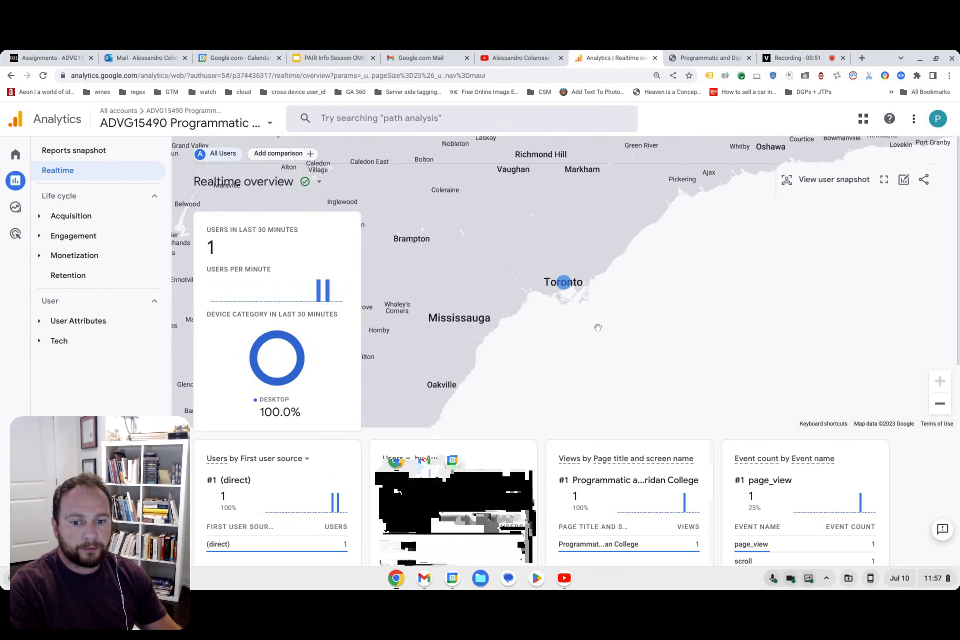
pyautogui.click(706, 56)
pyautogui.scroll(-3, 440, 359)
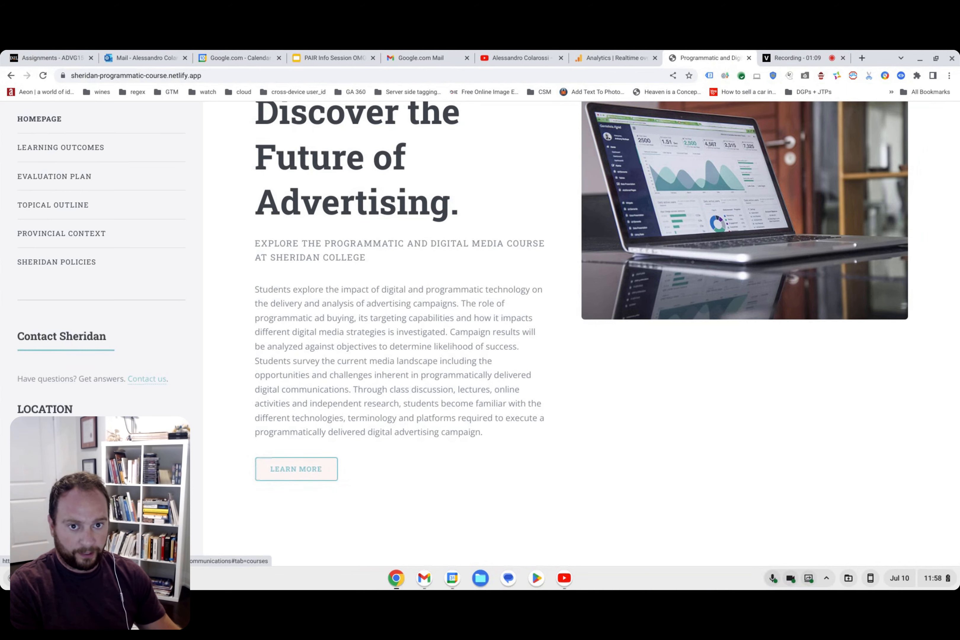
pyautogui.click(295, 473)
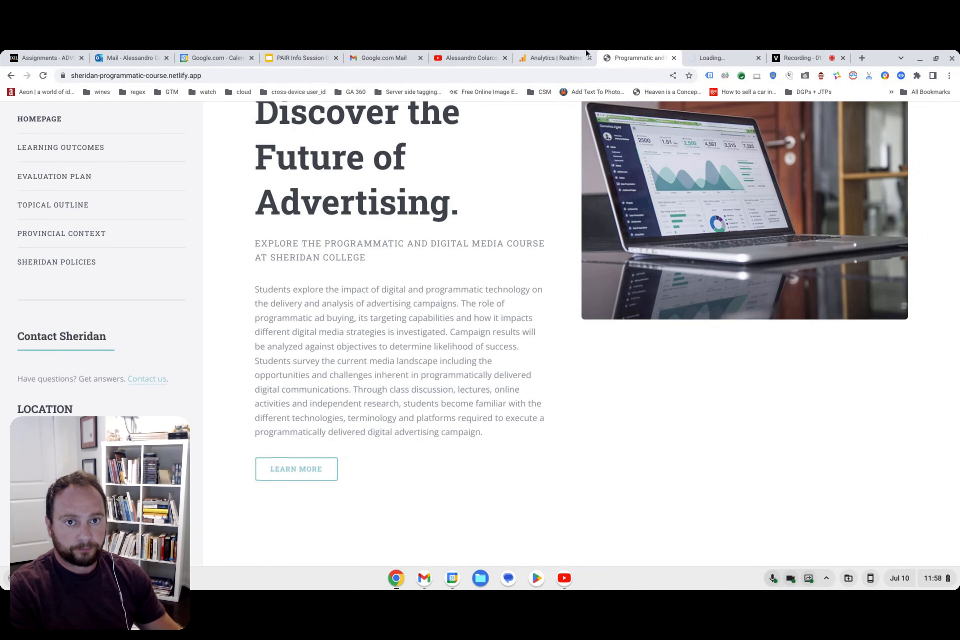
# Return to the Realtime overview and inspect the outbound parameter of the click event.
pyautogui.click(542, 54)
pyautogui.scroll(-5, 609, 375)
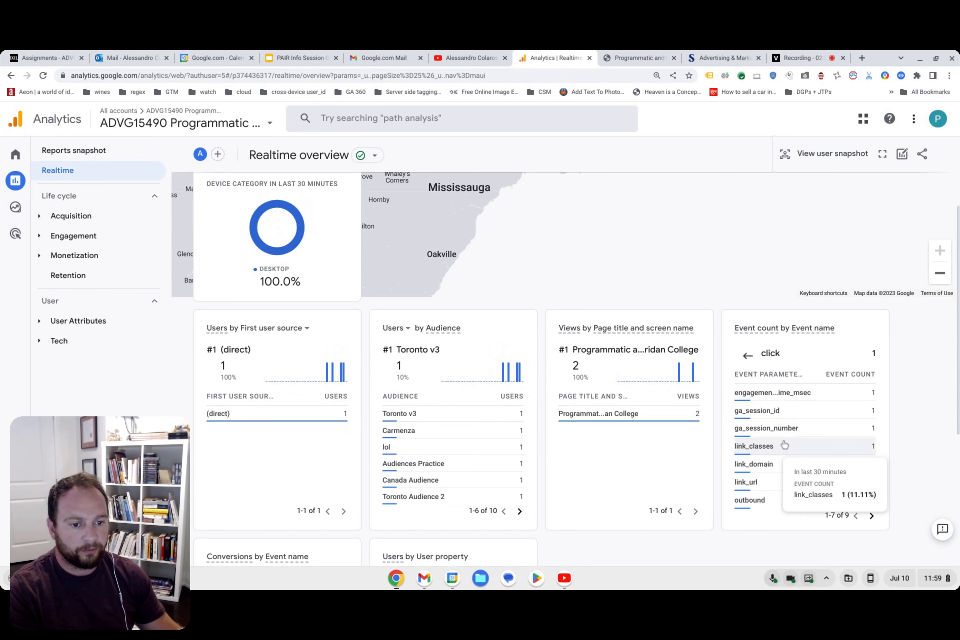
pyautogui.scroll(-1, 755, 446)
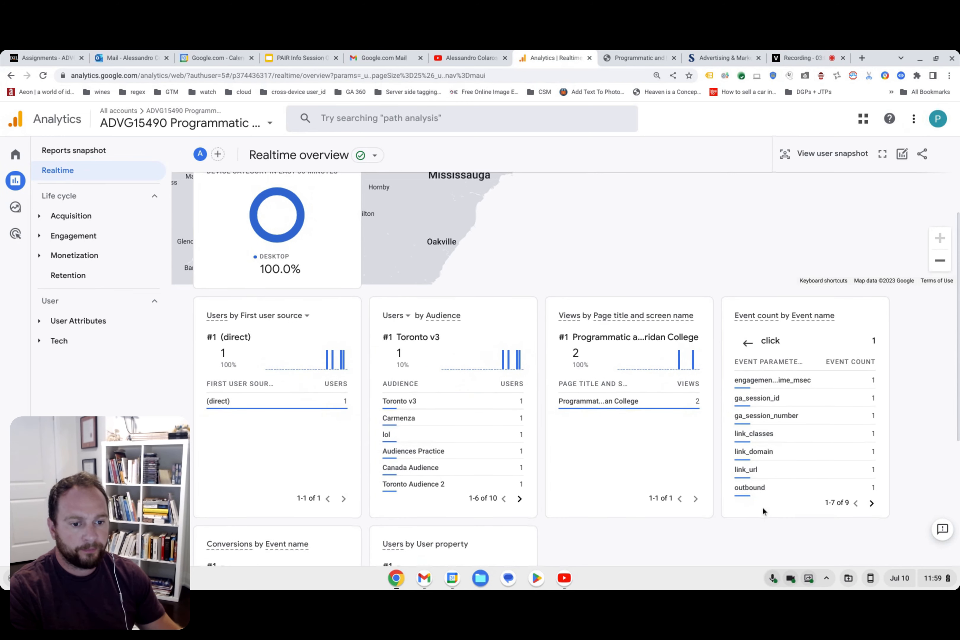
pyautogui.click(750, 488)
pyautogui.moveTo(741, 381)
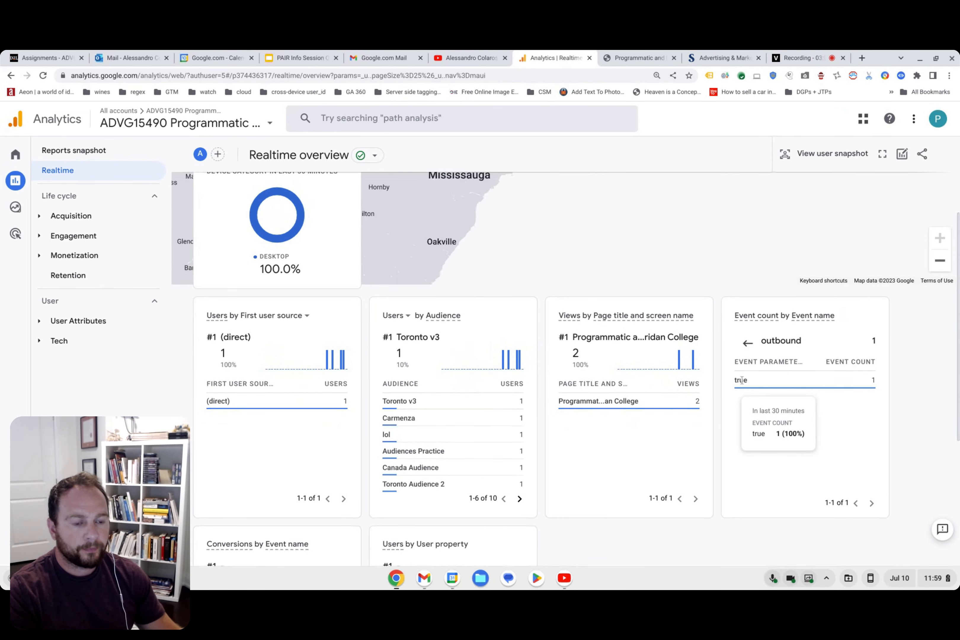
pyautogui.click(748, 343)
# View the click event's link_url parameter and go back to the full list of event names.
pyautogui.moveTo(762, 479)
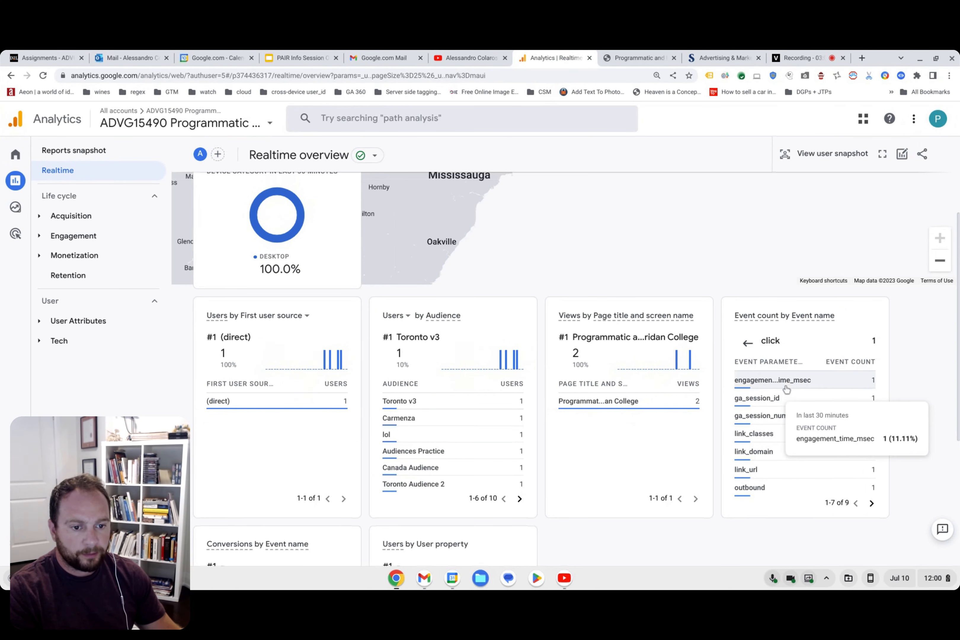
pyautogui.click(764, 473)
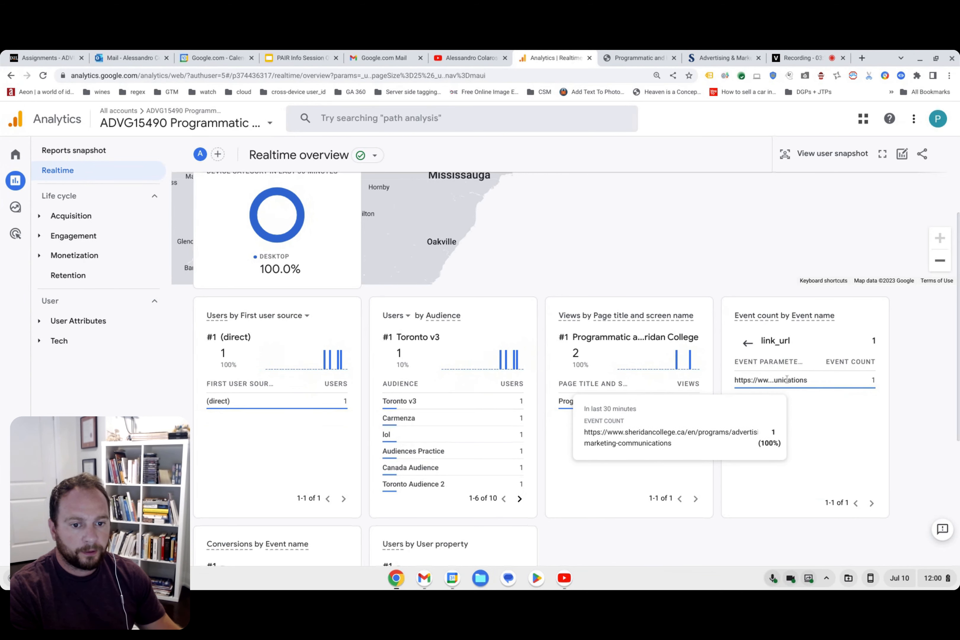
pyautogui.click(746, 344)
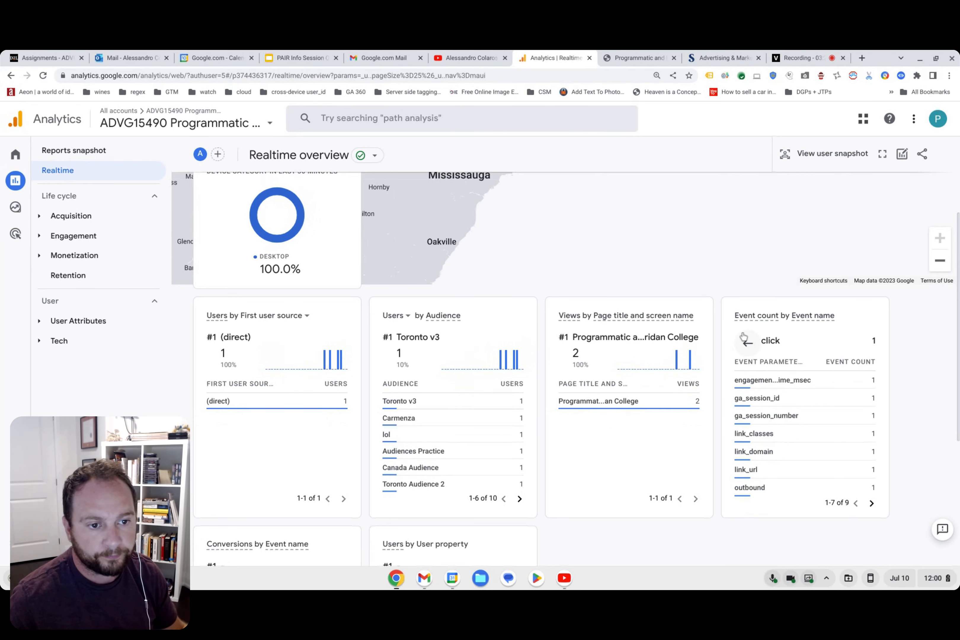
pyautogui.click(748, 343)
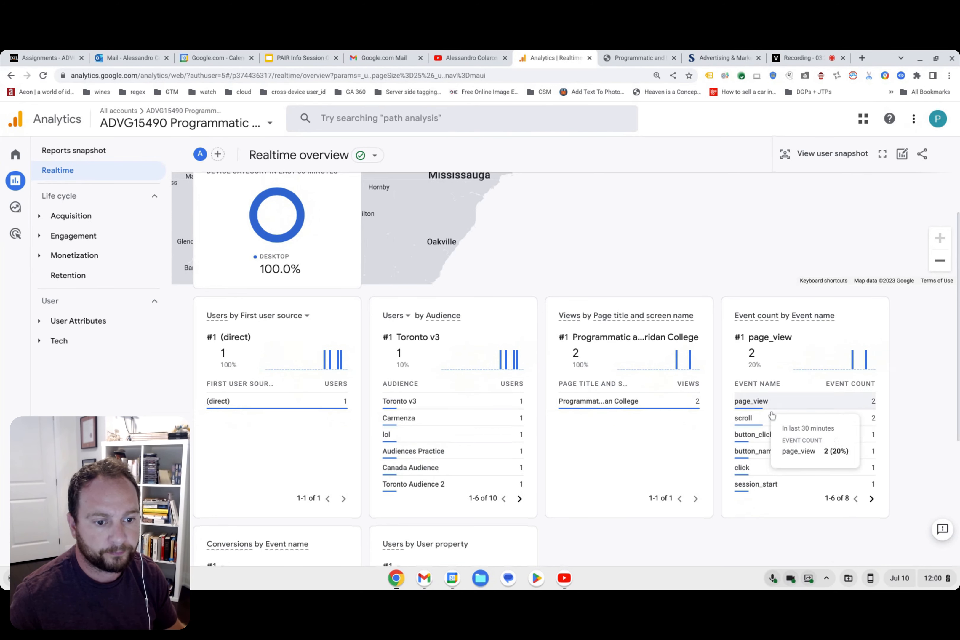
# Reopen the click event's link_url parameter and show the full address of the clicked link.
pyautogui.scroll(-1, 767, 445)
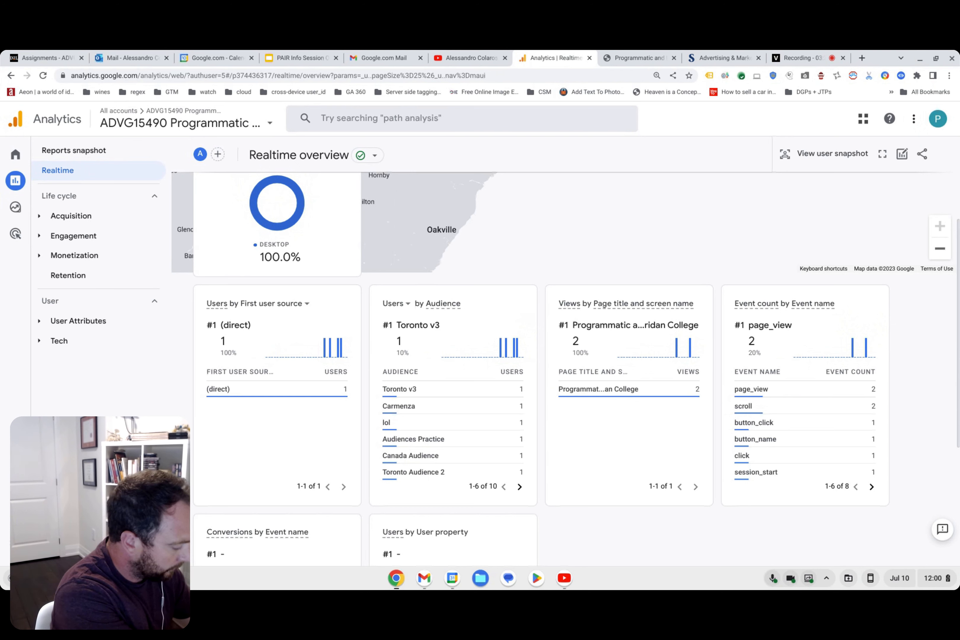
pyautogui.click(781, 455)
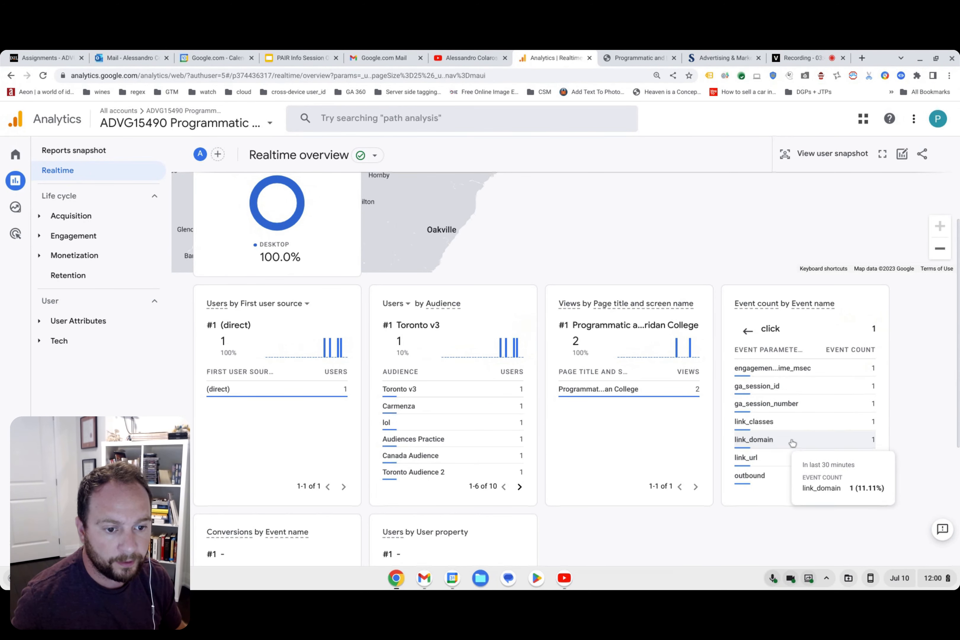
pyautogui.click(755, 458)
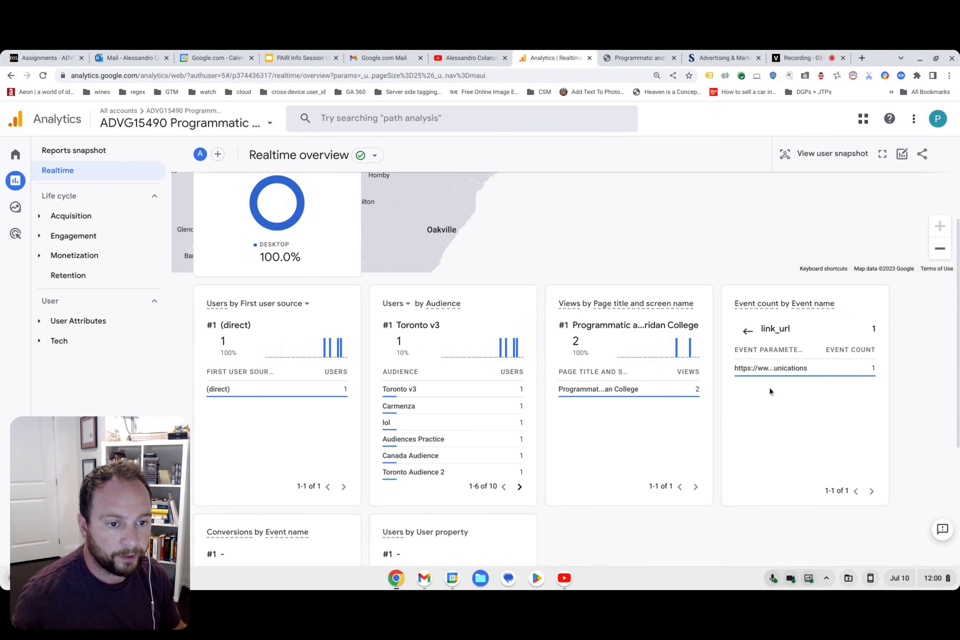
pyautogui.moveTo(784, 369)
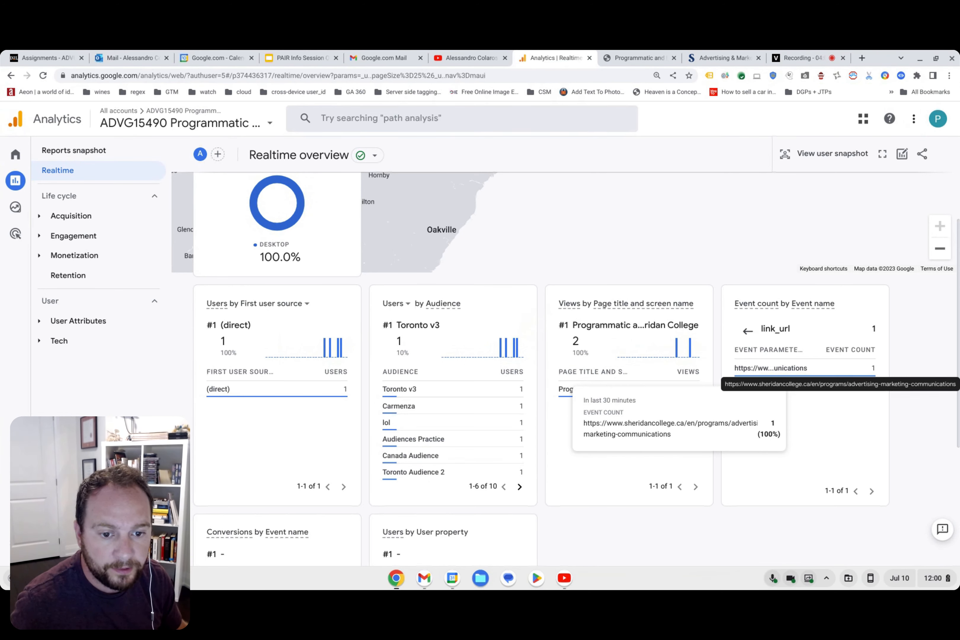
# Inspect the truncated link_url value in the browser's developer tools and expand its text element.
pyautogui.doubleClick(784, 368)
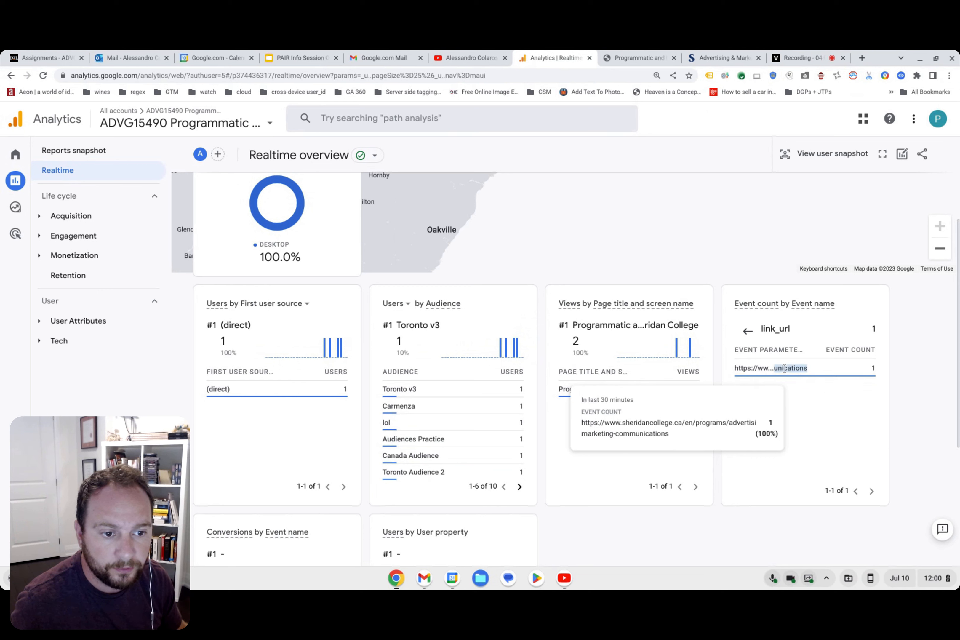
pyautogui.tripleClick(784, 368)
pyautogui.rightClick(784, 371)
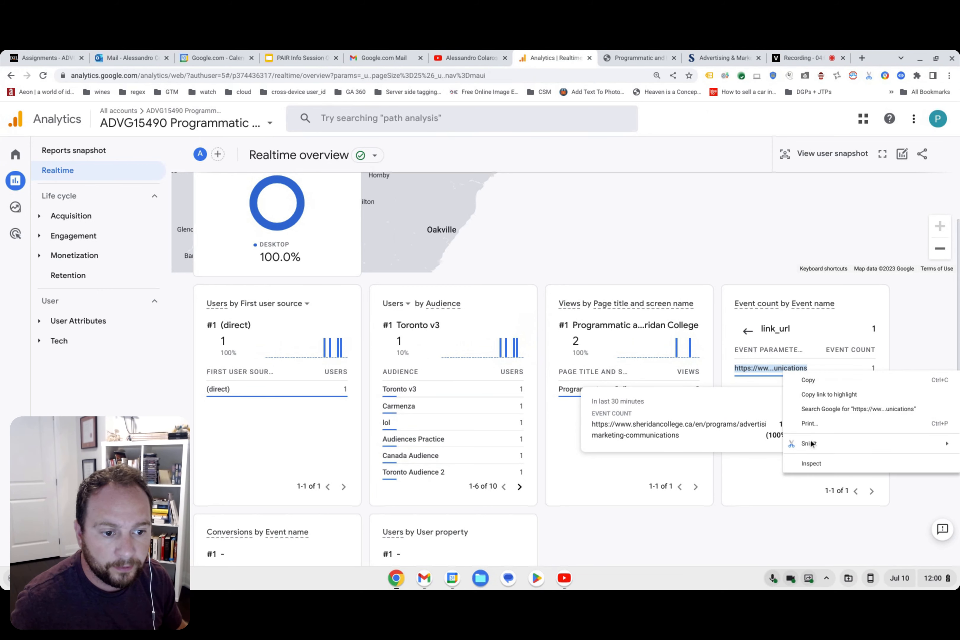
pyautogui.click(811, 463)
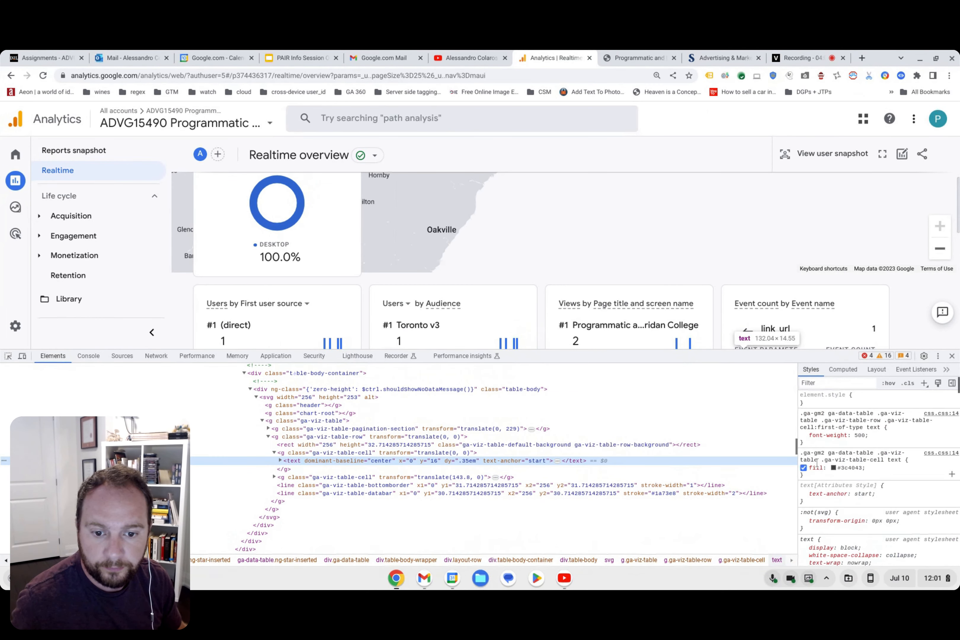
pyautogui.click(280, 461)
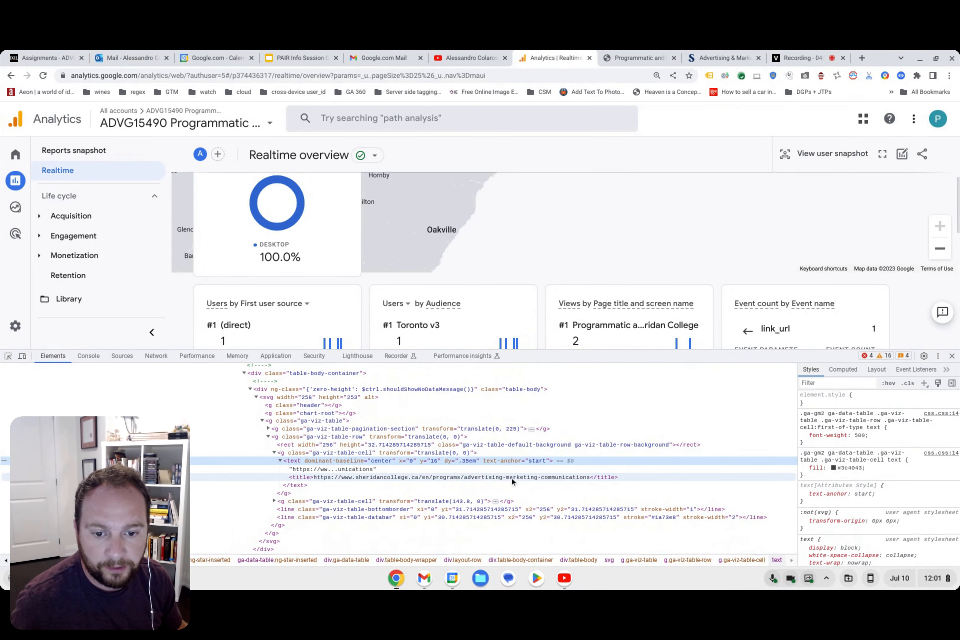
pyautogui.doubleClick(485, 475)
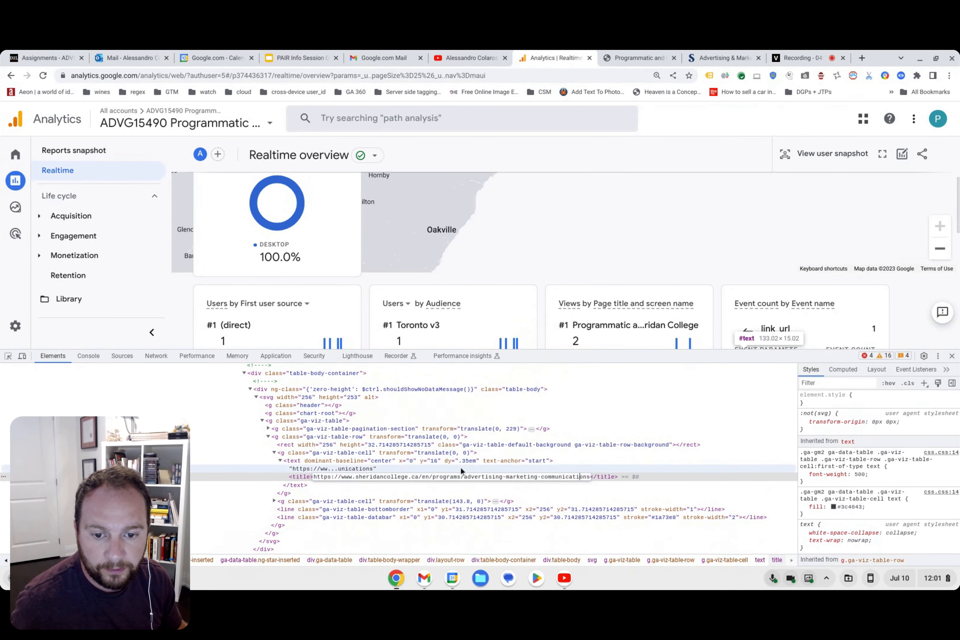
pyautogui.moveTo(464, 477); pyautogui.dragTo(586, 478)
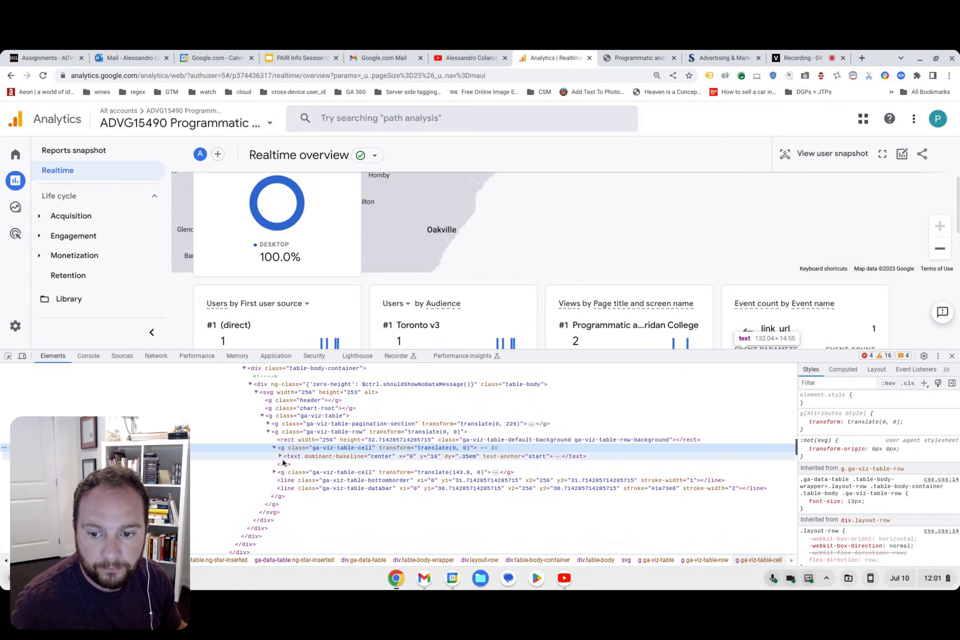
pyautogui.click(280, 455)
pyautogui.doubleClick(502, 471)
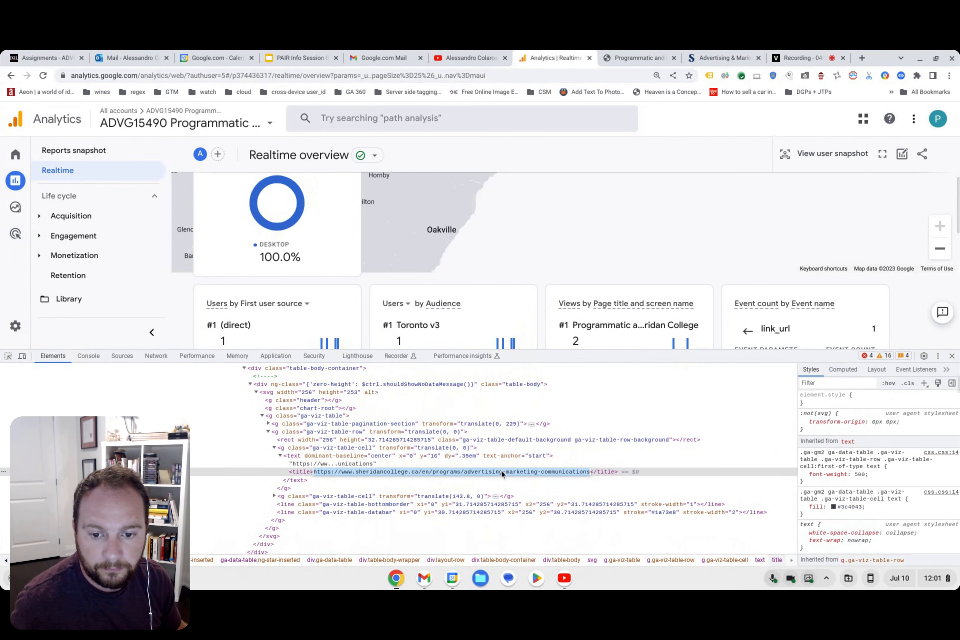
pyautogui.rightClick(500, 470)
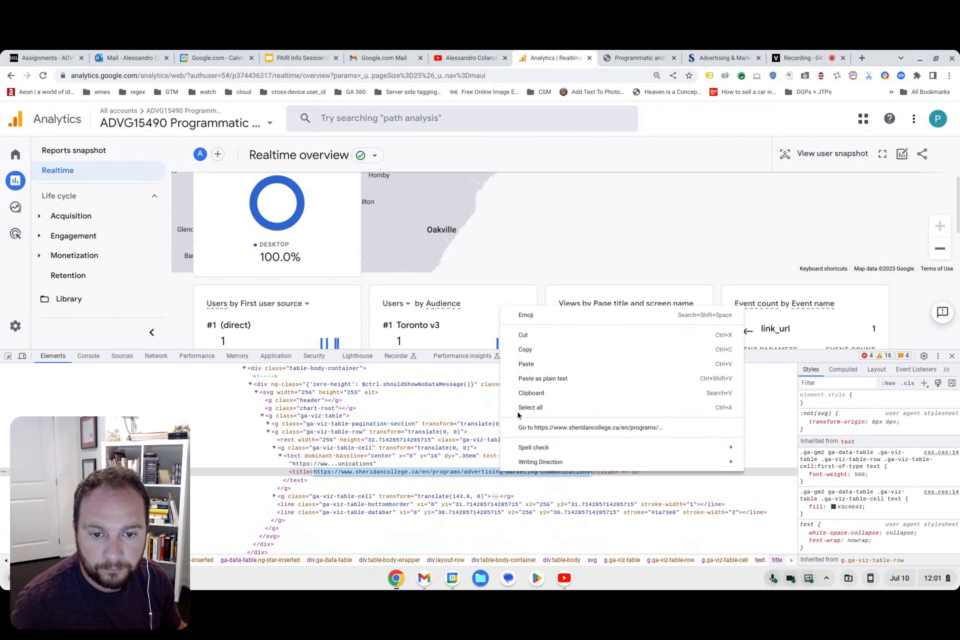
pyautogui.click(536, 348)
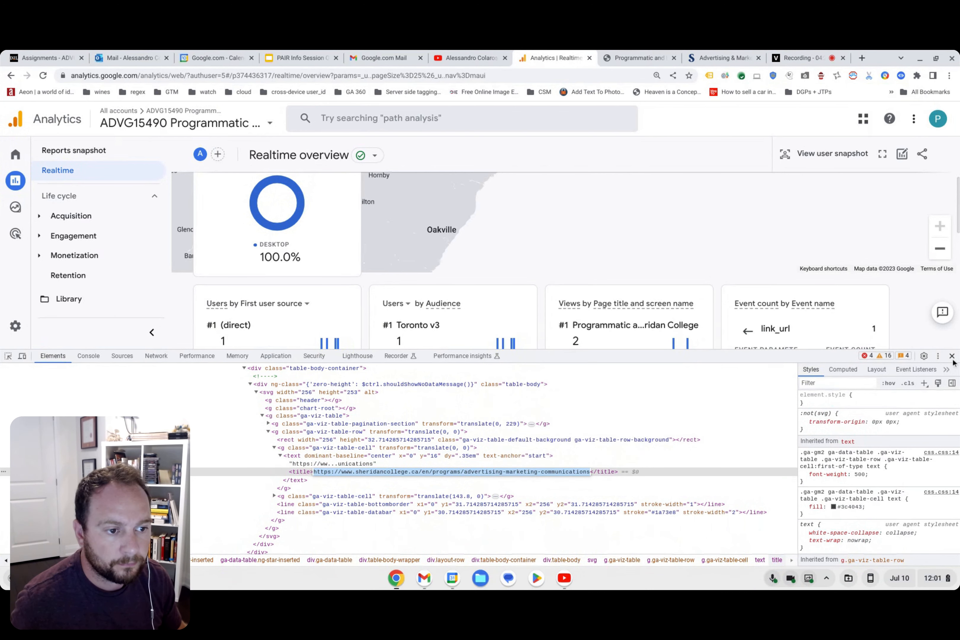
pyautogui.click(952, 356)
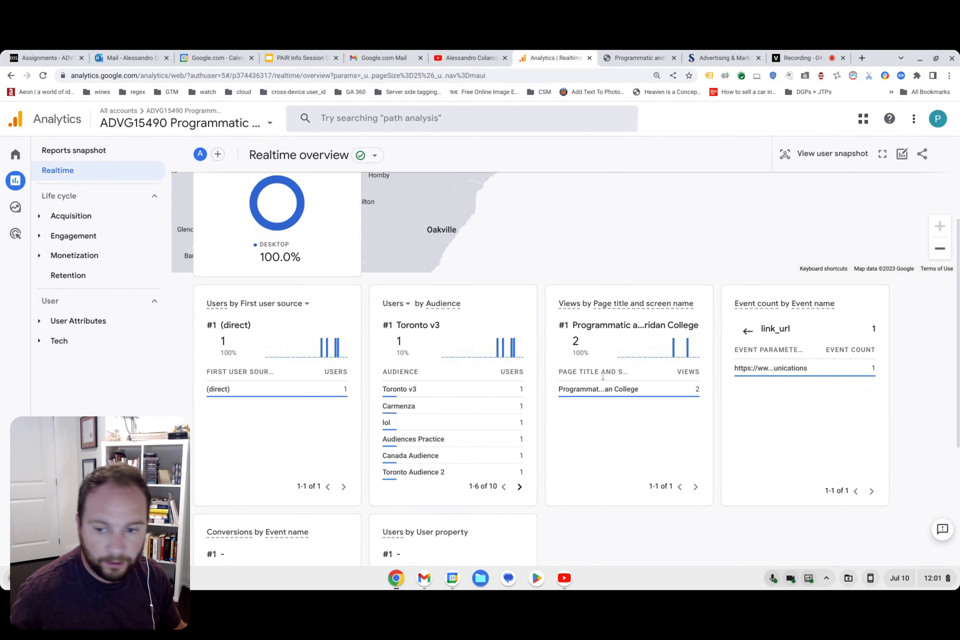
# Open the property's Events settings and start creating a new custom event.
pyautogui.click(15, 543)
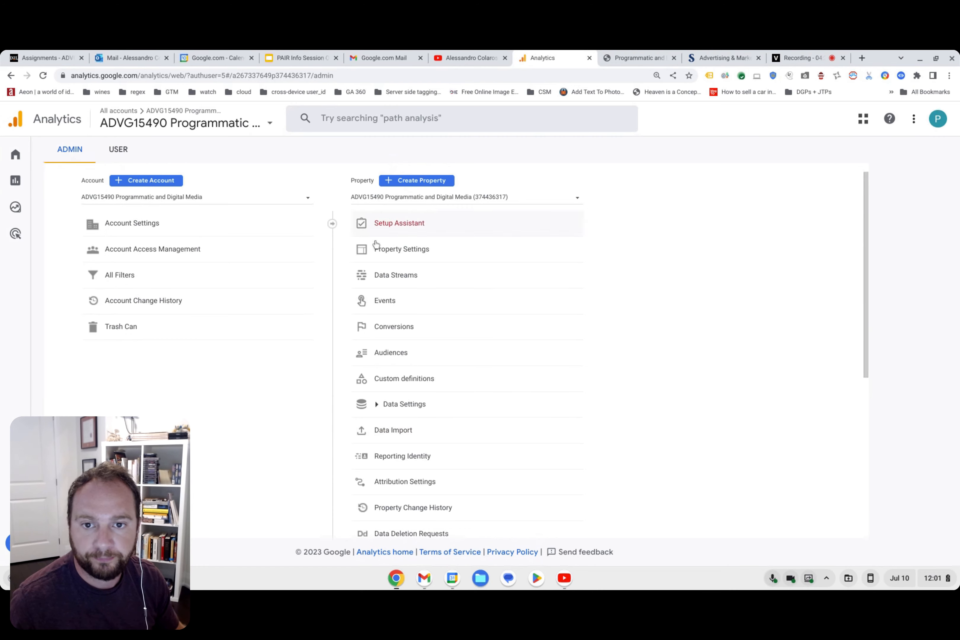
pyautogui.click(408, 305)
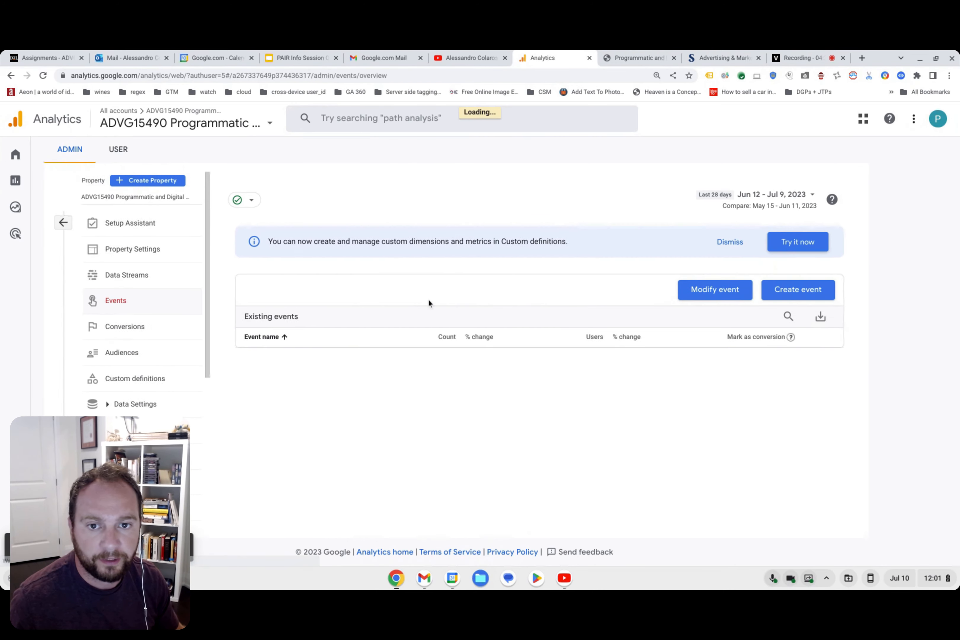
pyautogui.click(784, 292)
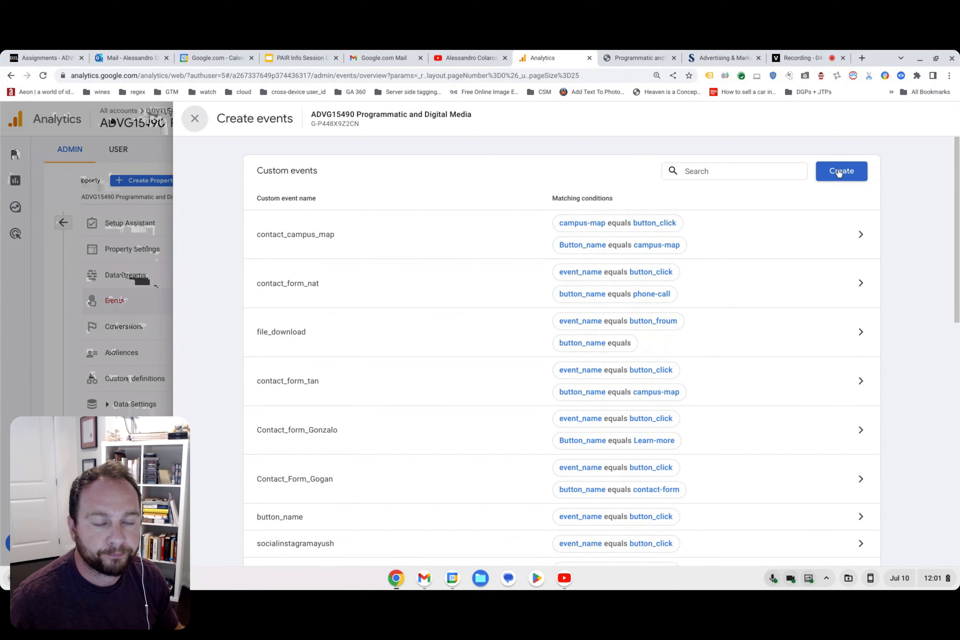
pyautogui.click(840, 171)
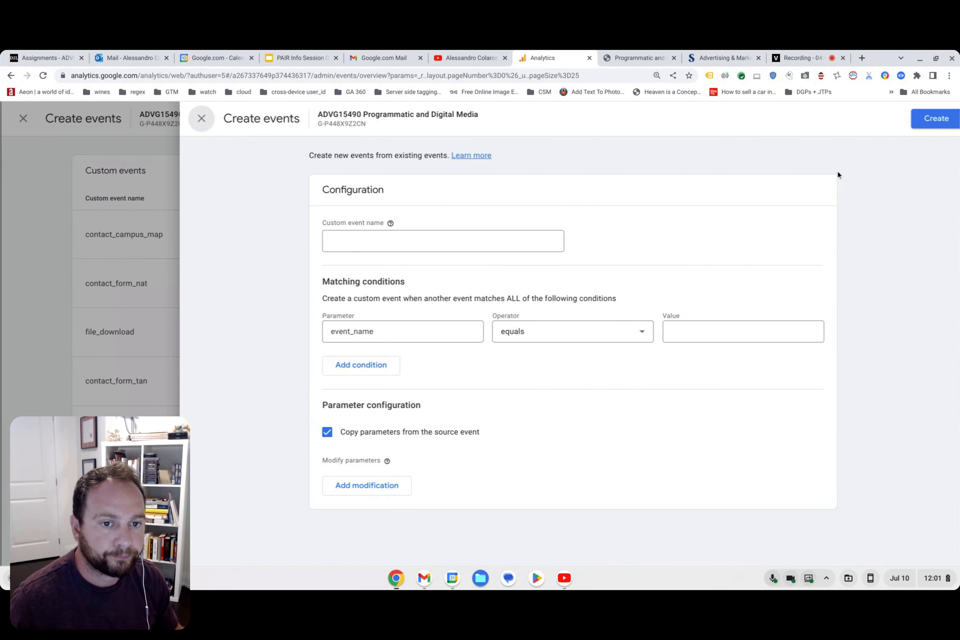
# Name the custom event learn_more_click and set the event_name condition's value to click.
pyautogui.click(414, 240)
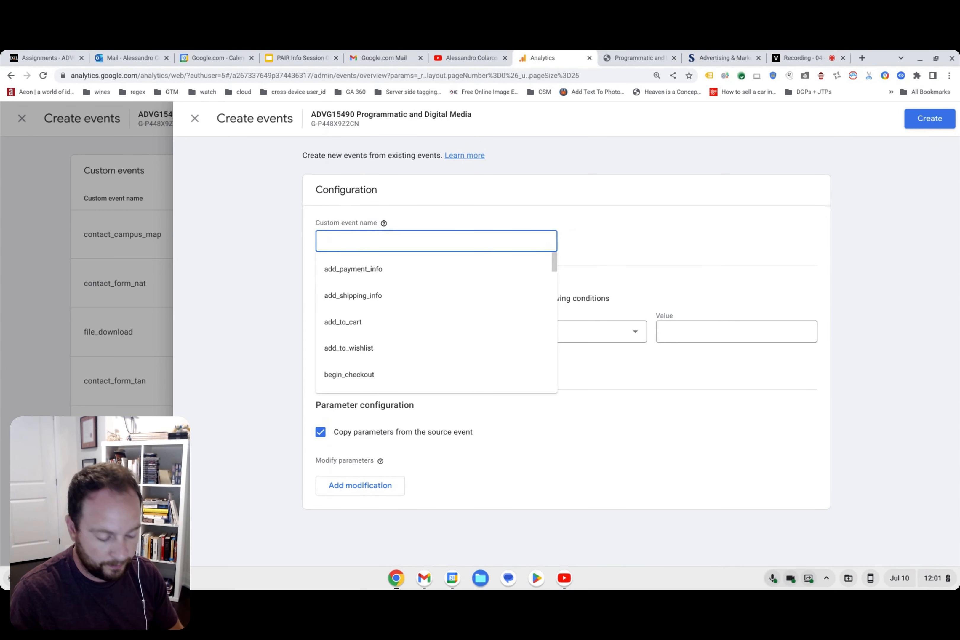
pyautogui.write('lear')
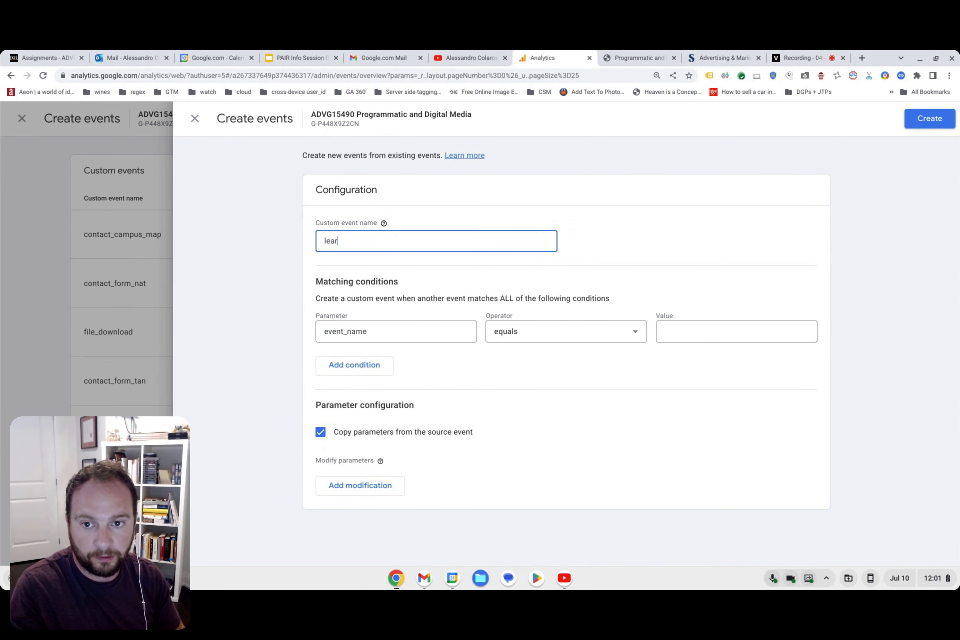
pyautogui.write('n_more-')
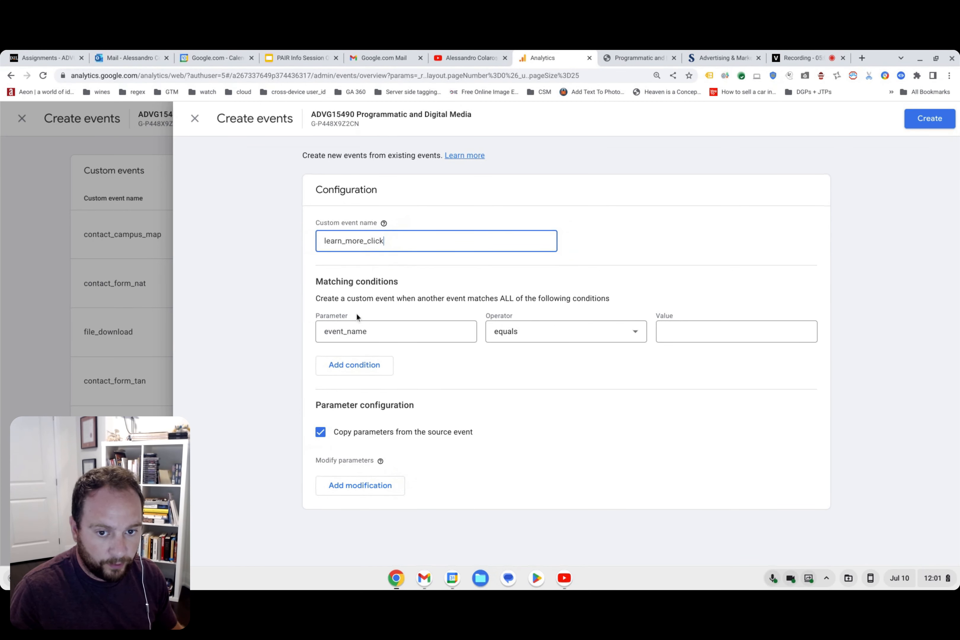
pyautogui.click(711, 331)
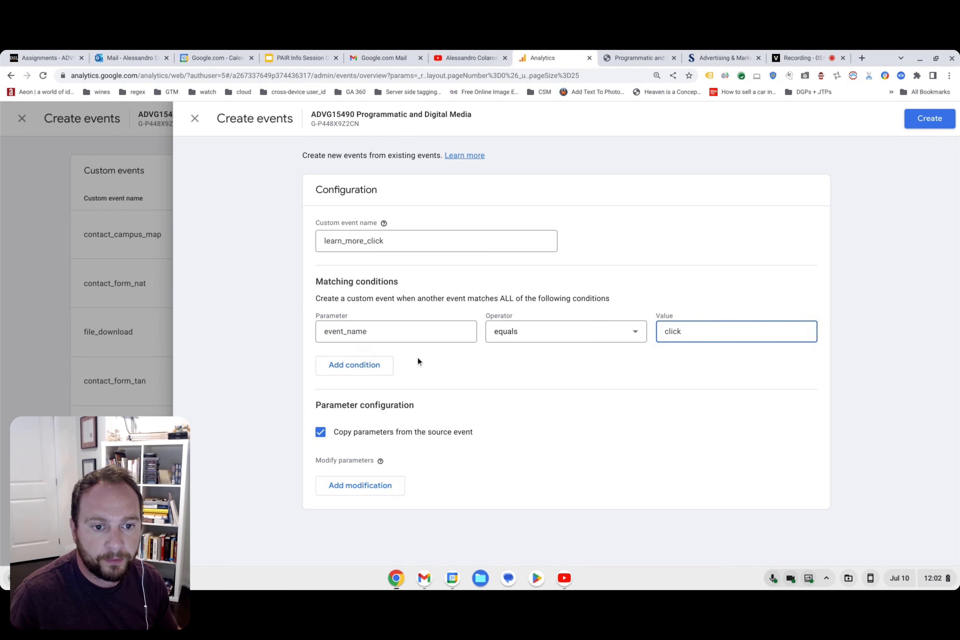
# Add a second matching condition for link_url with the operator contains and the copied Sheridan advertising-marketing-communications URL as its value.
pyautogui.click(360, 366)
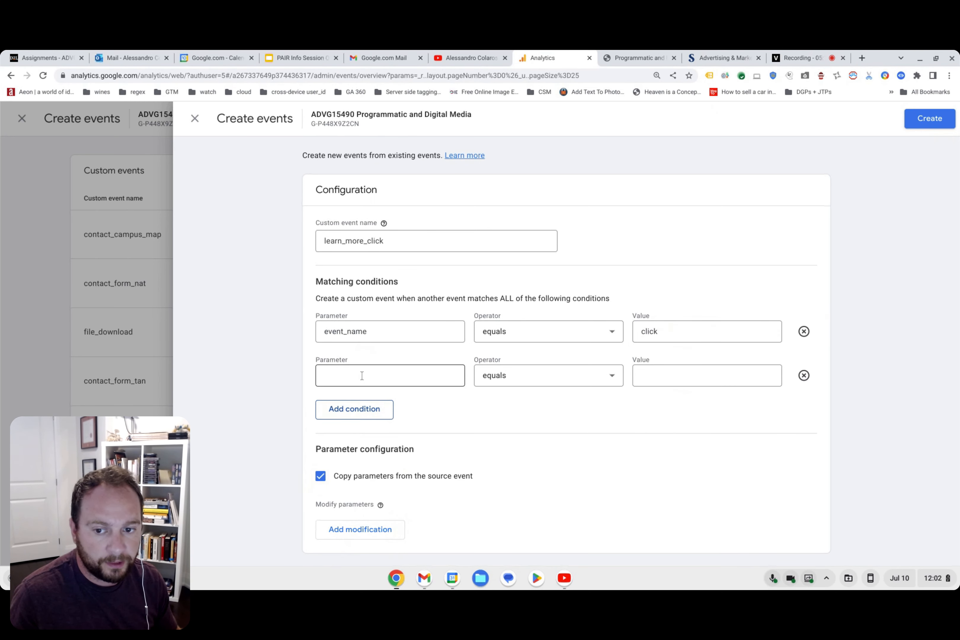
pyautogui.click(361, 376)
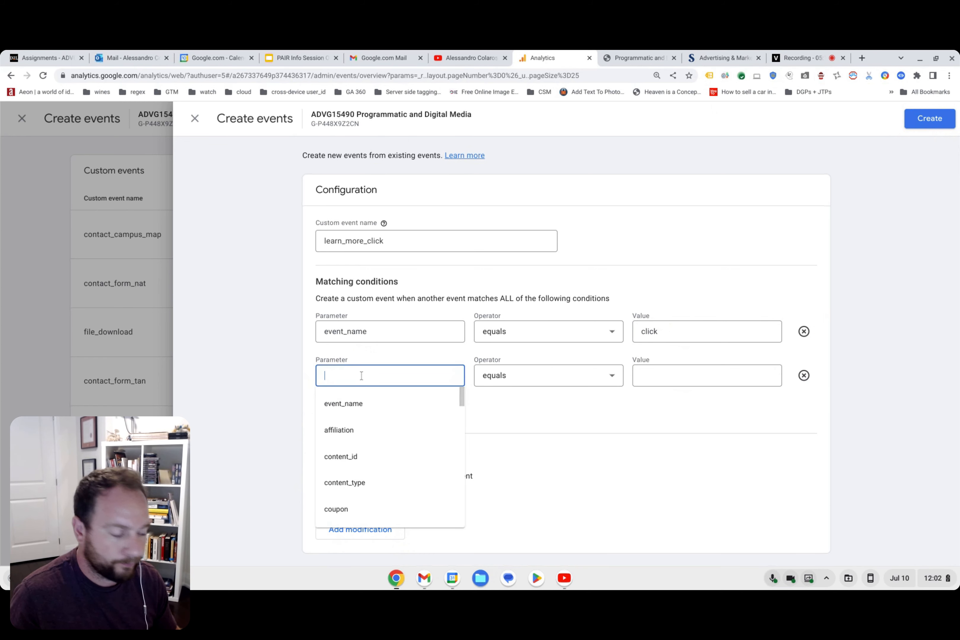
pyautogui.write('link_url')
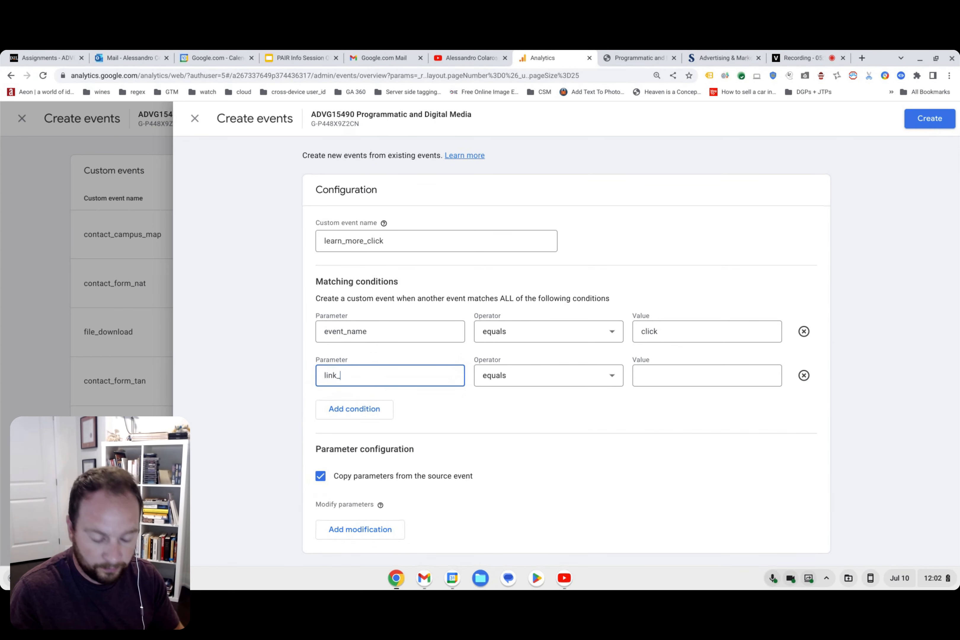
pyautogui.click(555, 379)
pyautogui.click(525, 516)
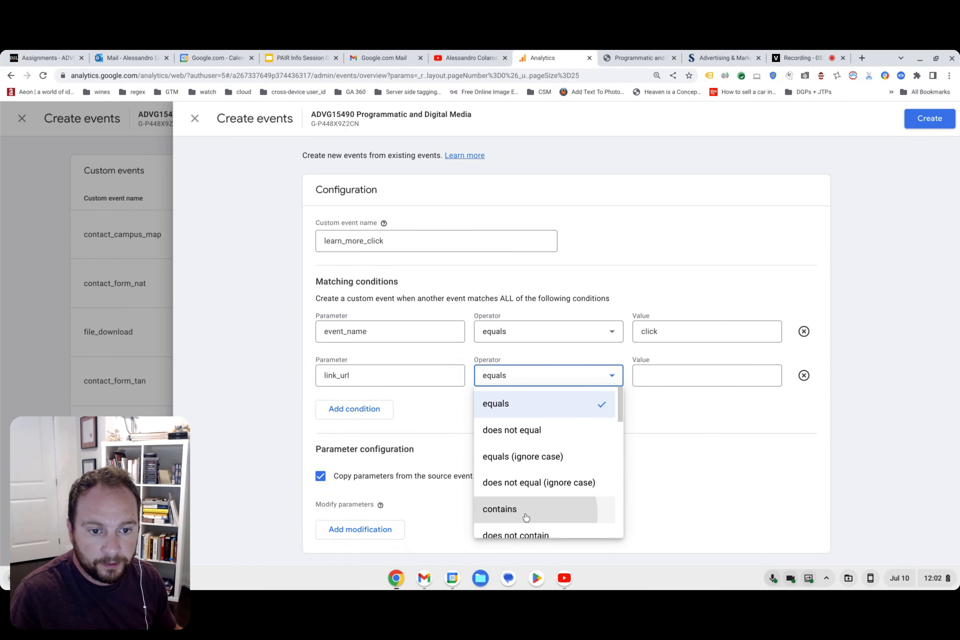
pyautogui.click(666, 375)
pyautogui.hotkey('ctrl', 'v')
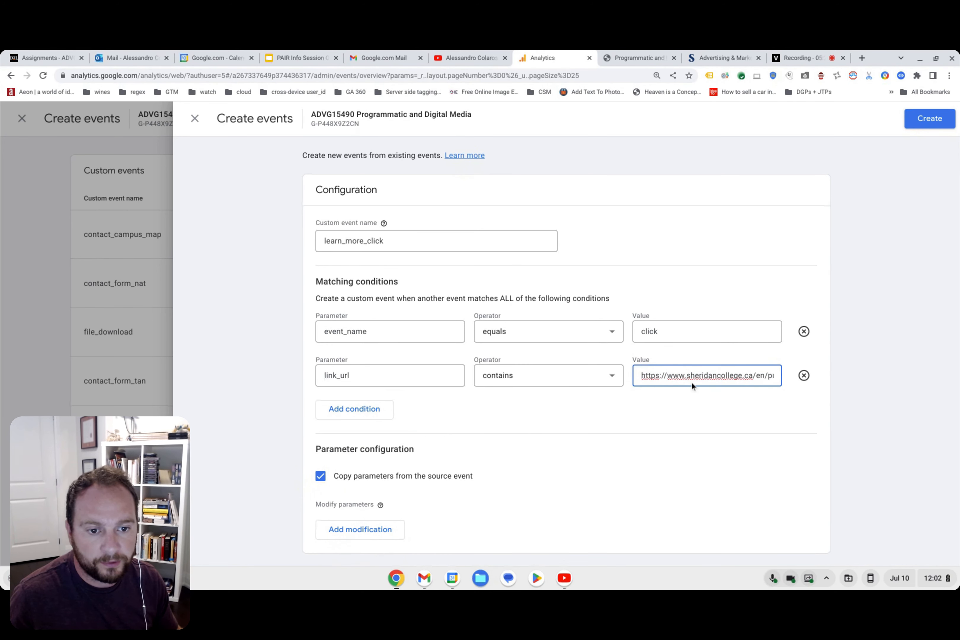
# Change the link_url condition's operator to equals and check the pasted URL from start to end.
pyautogui.click(540, 381)
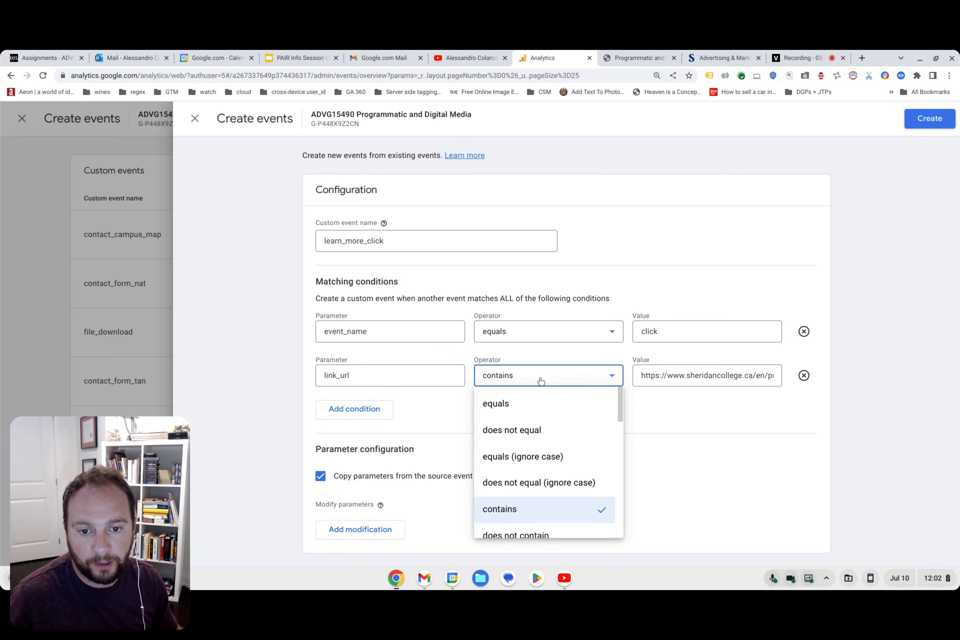
pyautogui.click(531, 402)
pyautogui.moveTo(634, 378); pyautogui.dragTo(829, 388)
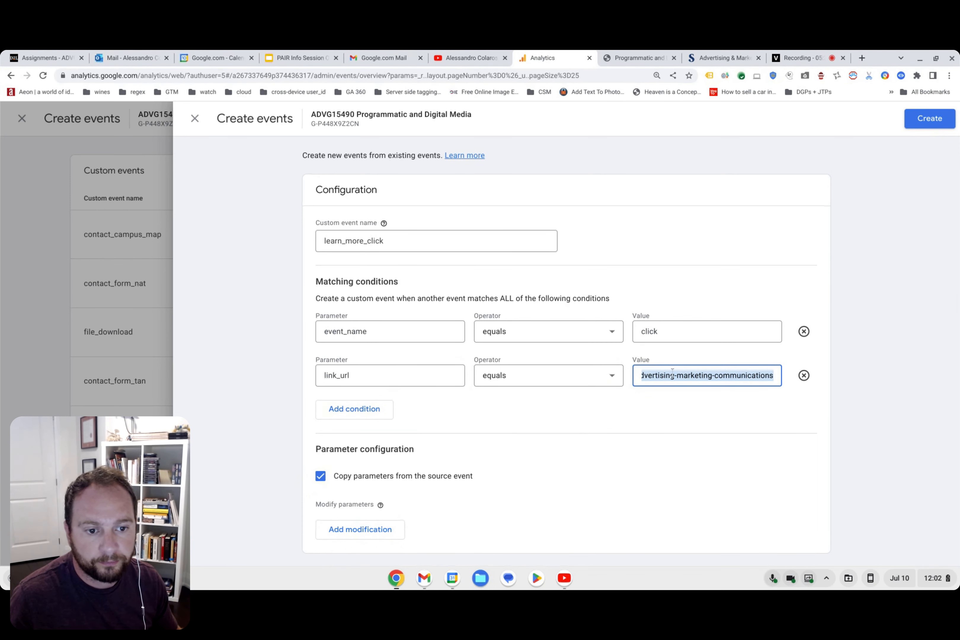
pyautogui.click(700, 380)
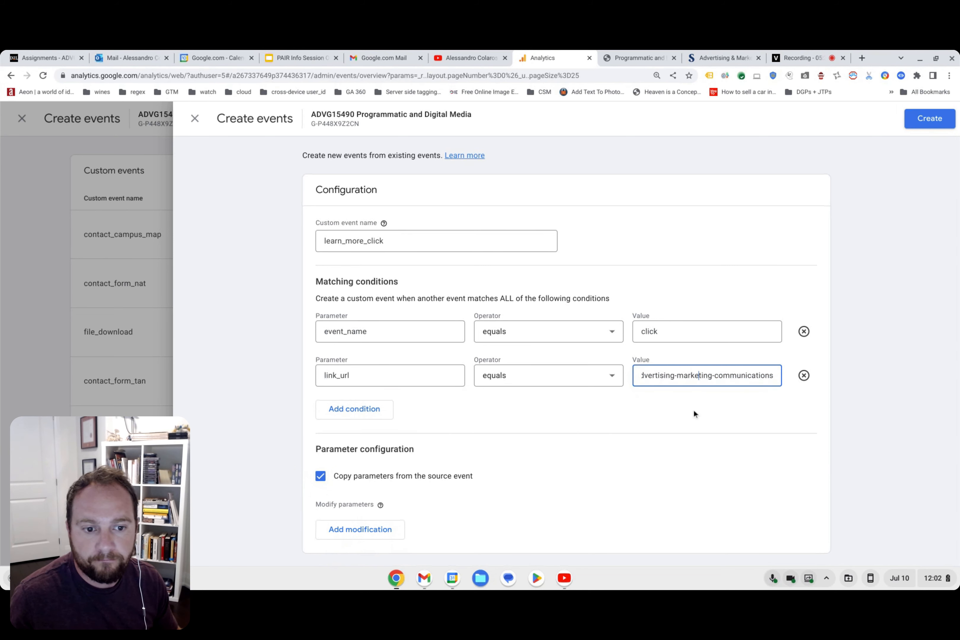
pyautogui.moveTo(748, 379); pyautogui.dragTo(660, 370)
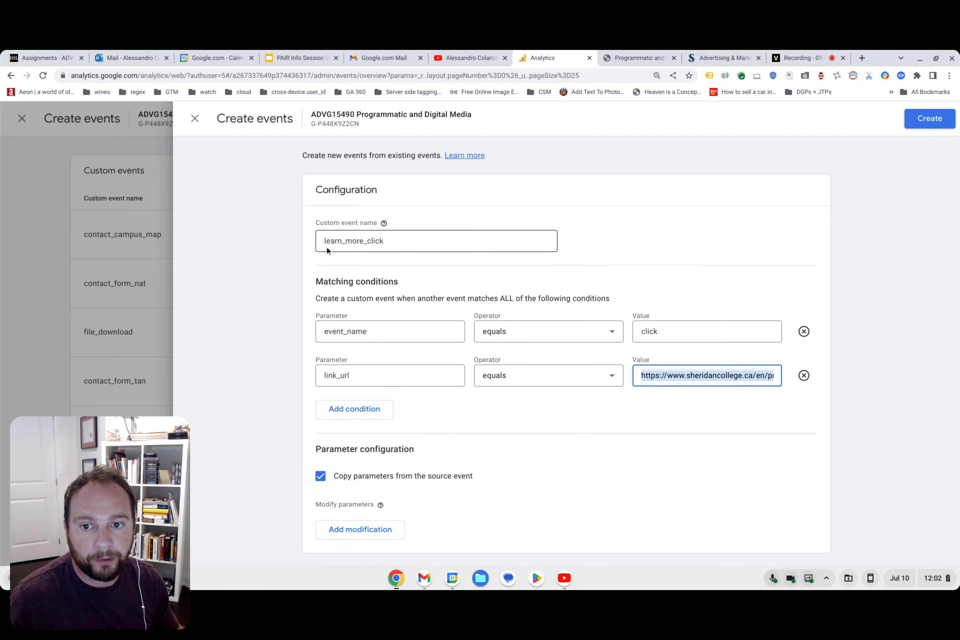
# Create the learn_more_click event, check its entry in the custom events list and close the list.
pyautogui.click(940, 123)
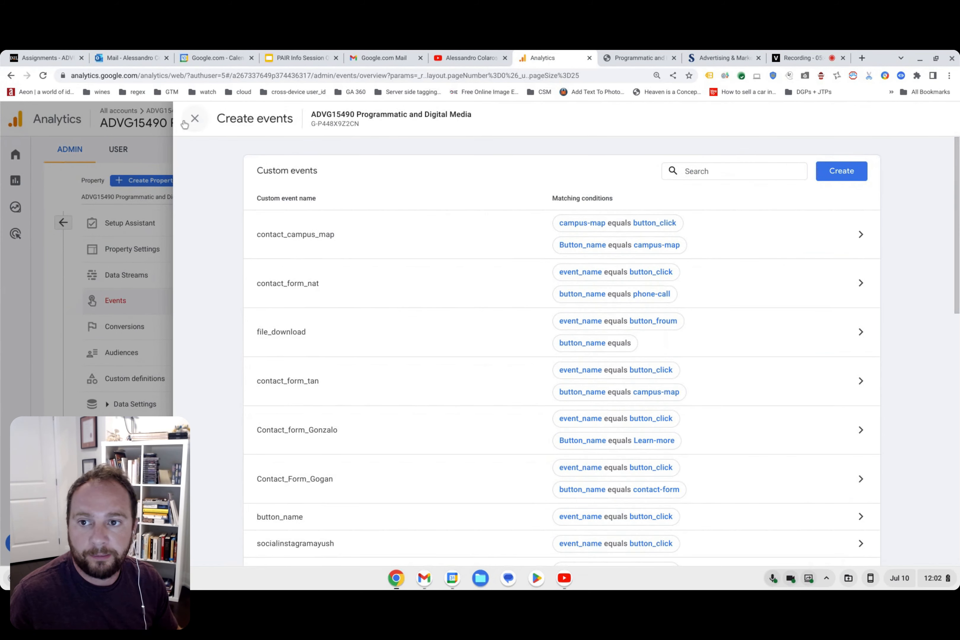
pyautogui.scroll(-10, 376, 382)
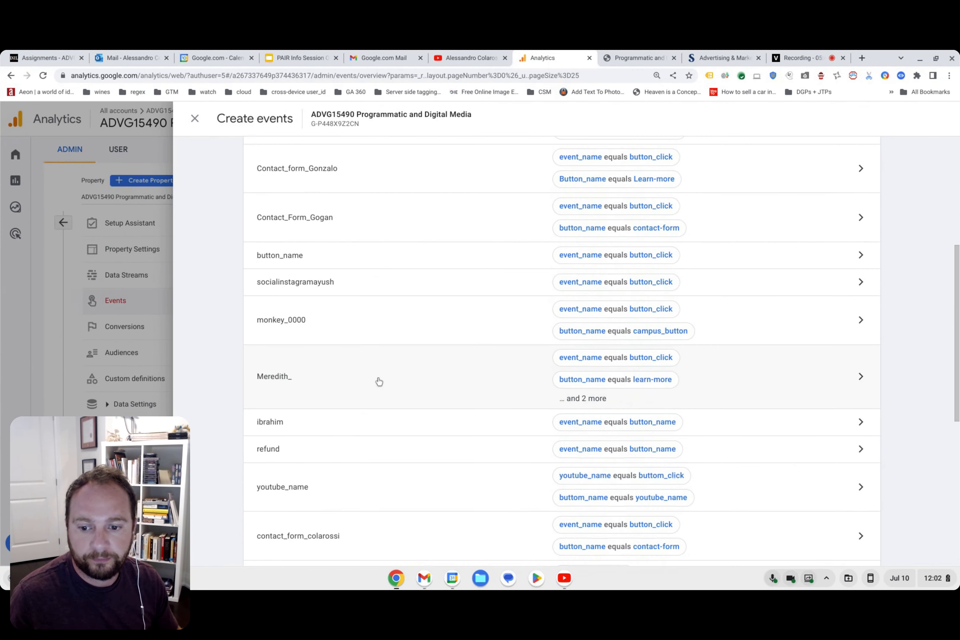
pyautogui.scroll(-4, 373, 396)
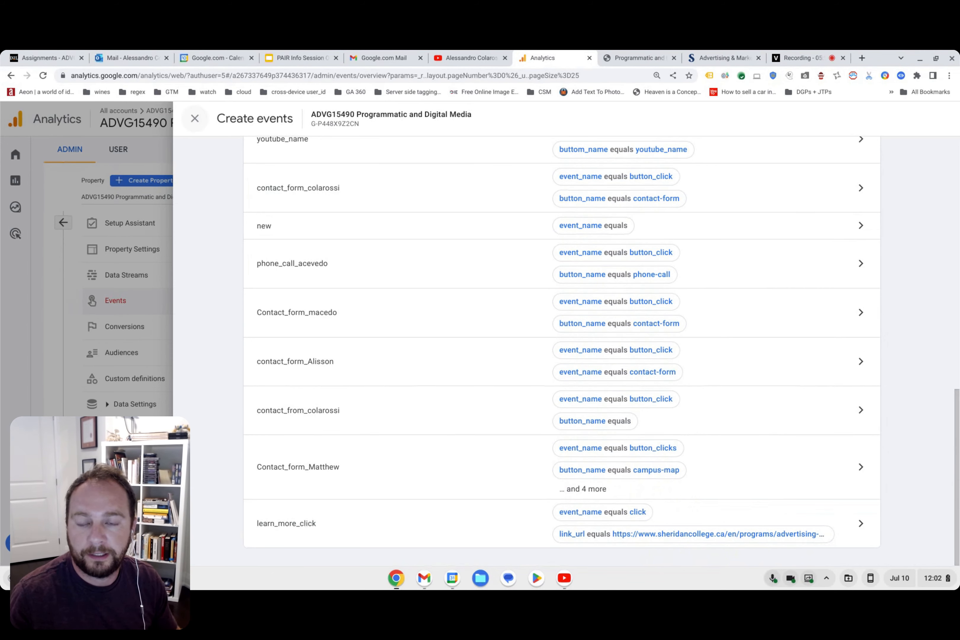
pyautogui.click(194, 118)
# Open the Realtime overview report from the Analytics home page.
pyautogui.moveTo(49, 182)
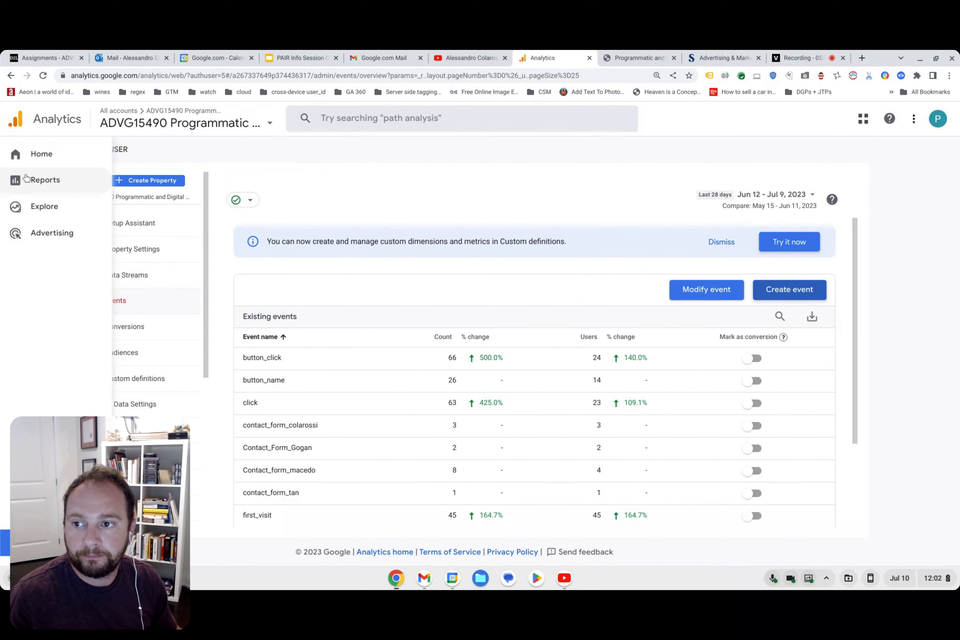
pyautogui.click(26, 154)
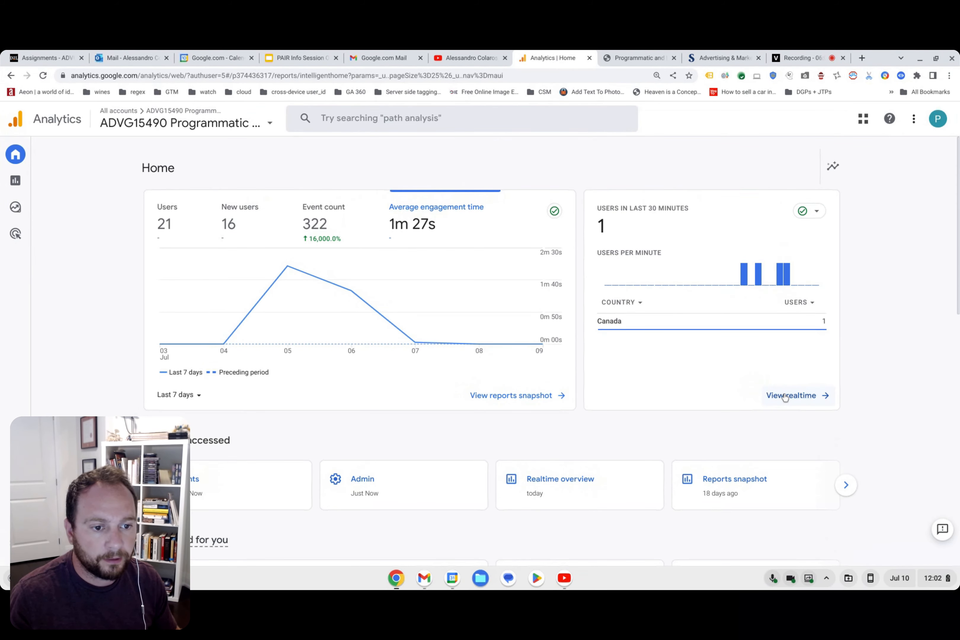
pyautogui.click(786, 397)
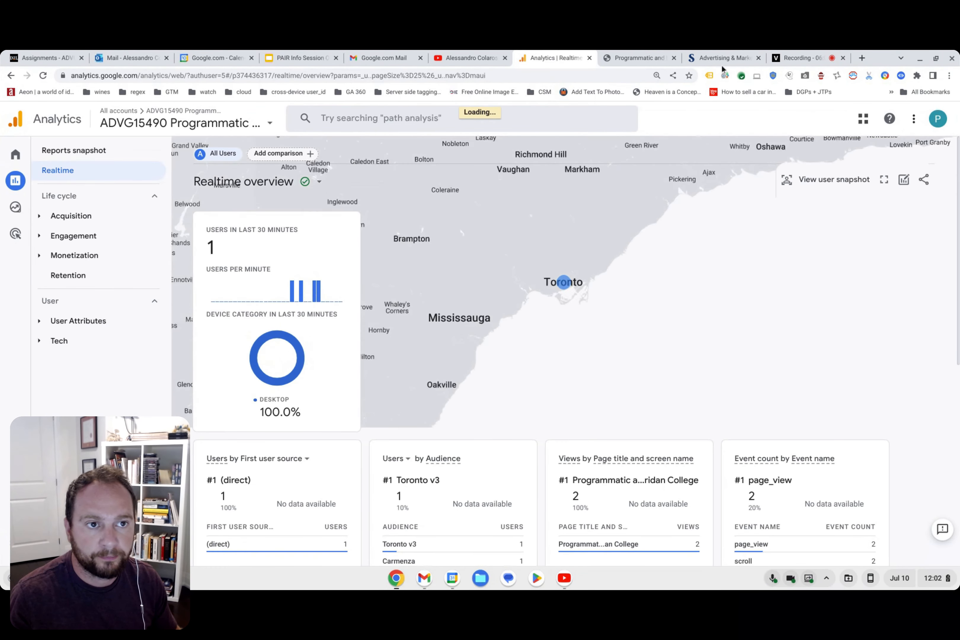
# Trigger the Learn More link on the course site and view the Sheridan program page it opens.
pyautogui.click(644, 58)
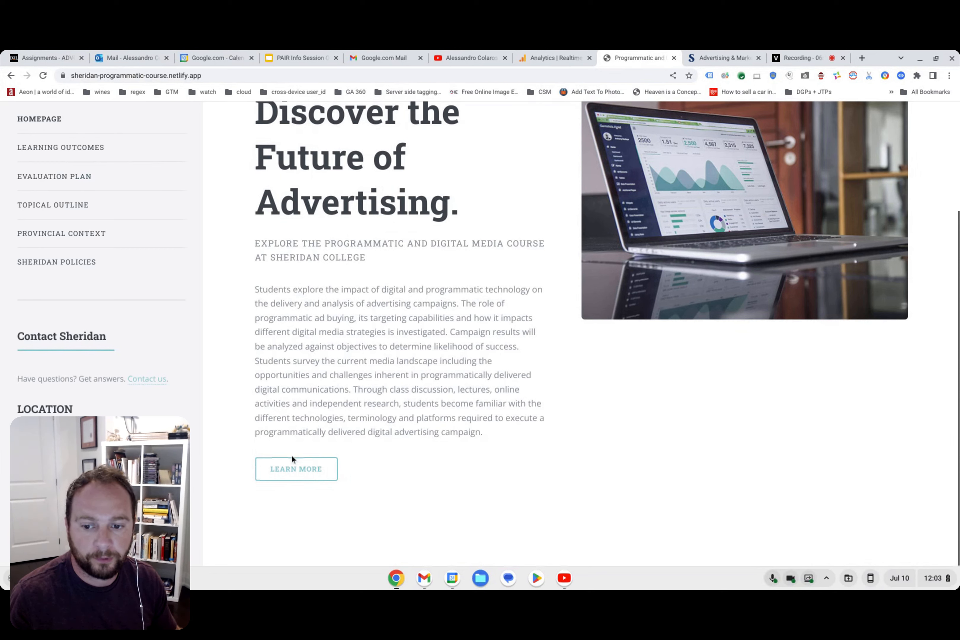
pyautogui.click(300, 471)
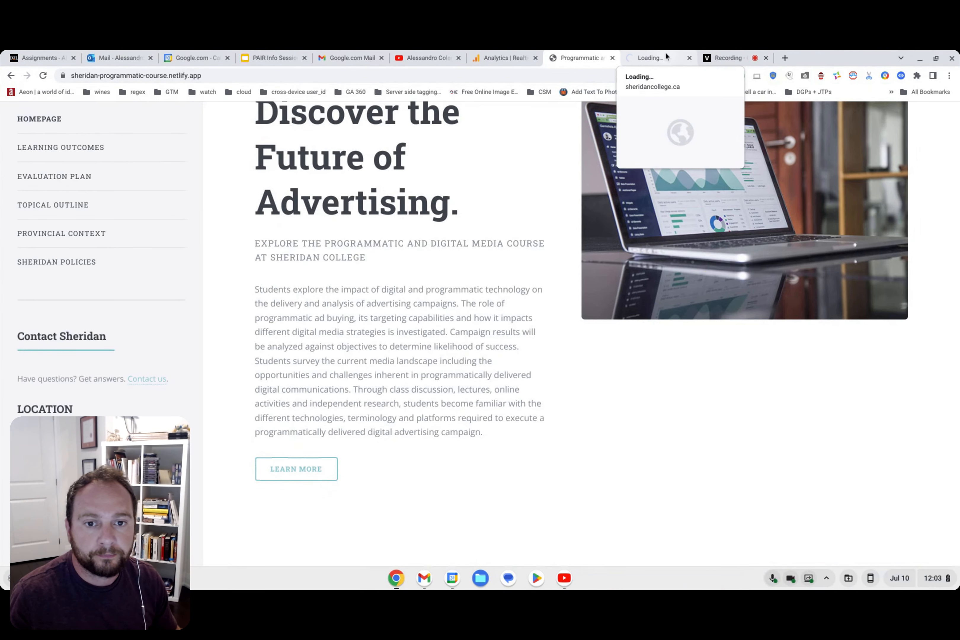
pyautogui.click(666, 57)
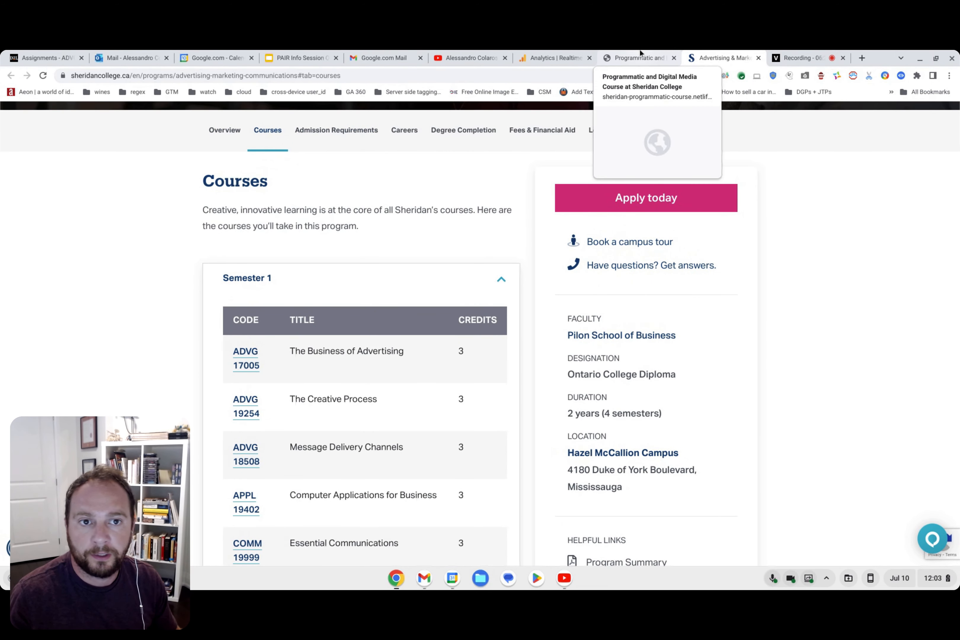
# Return to the Realtime overview and show the next page of the Event count by Event name card.
pyautogui.click(636, 58)
pyautogui.hotkey('ctrl', 'shift', 'Tab')
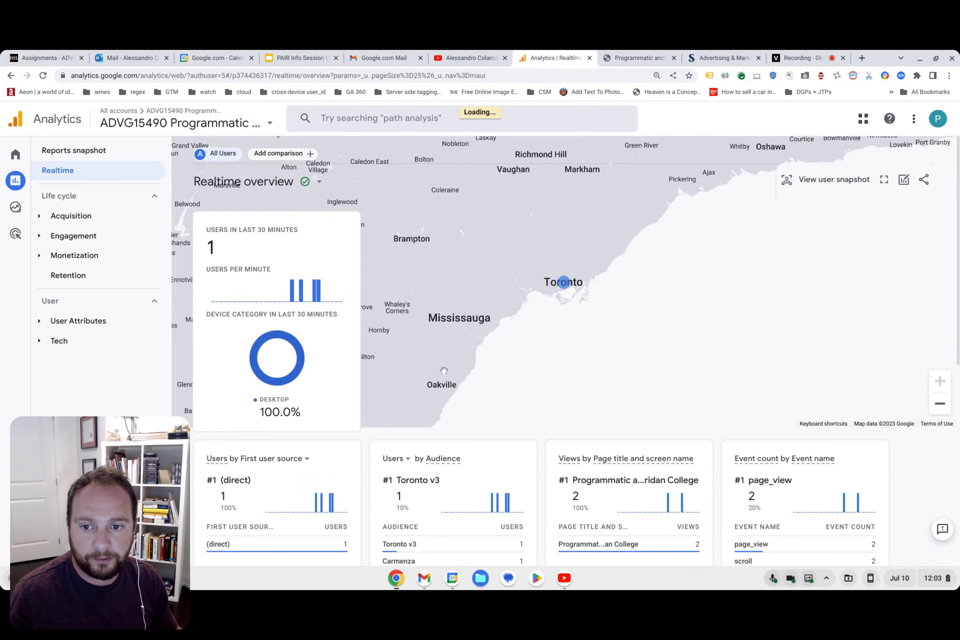
pyautogui.scroll(-3, 602, 367)
pyautogui.scroll(-1, 602, 367)
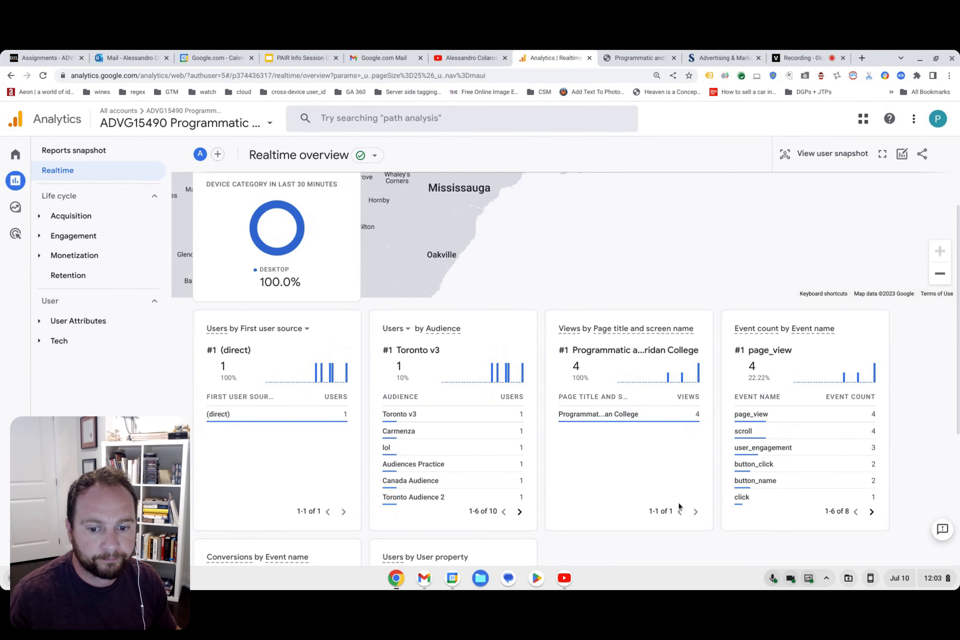
pyautogui.scroll(-3, 673, 491)
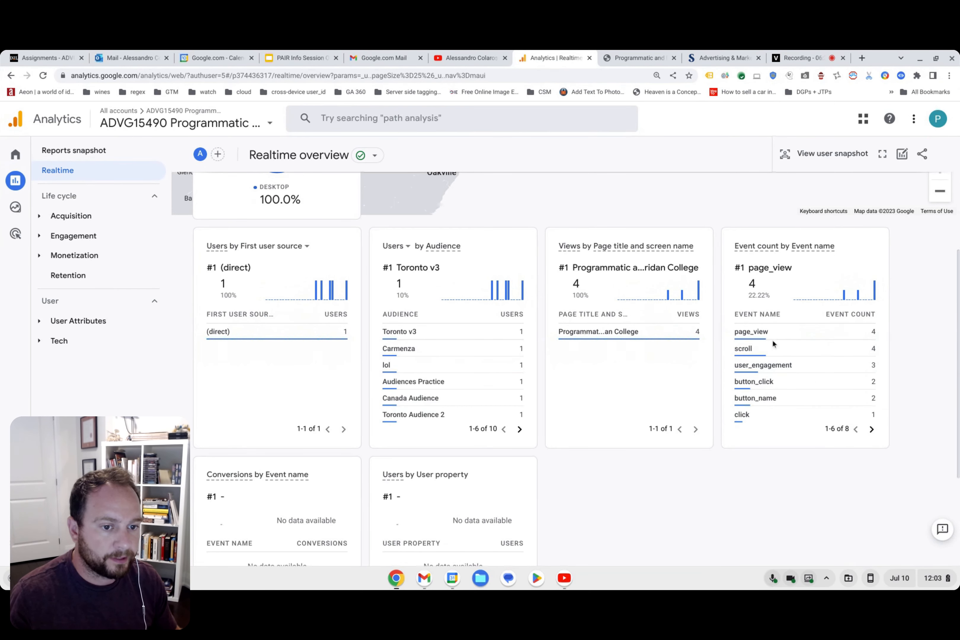
pyautogui.click(872, 430)
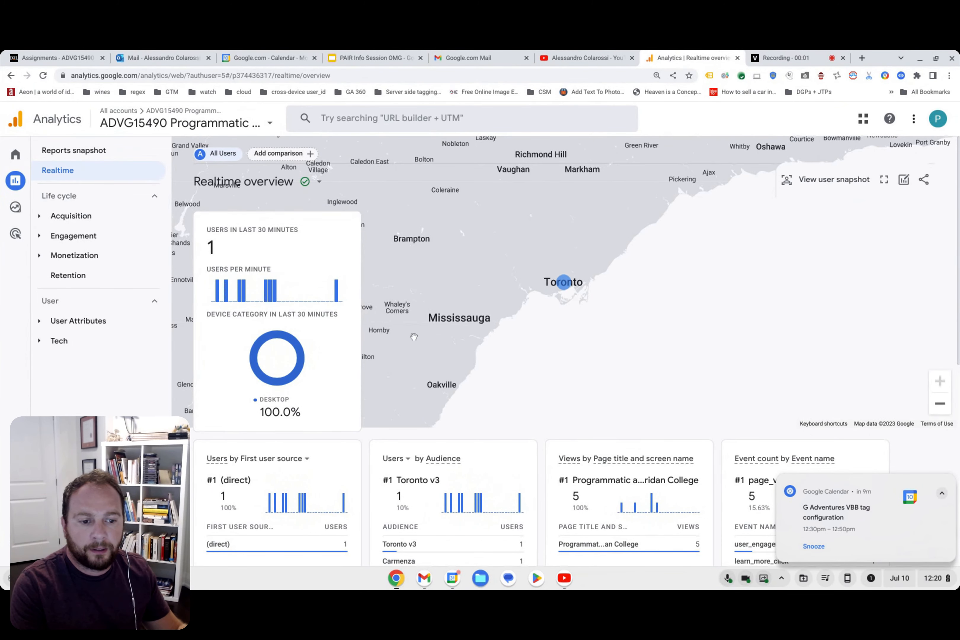
# Dismiss the calendar notification and look through both pages of event names in the Event count card for learn_more_click.
pyautogui.scroll(-4, 622, 376)
pyautogui.scroll(-5, 622, 376)
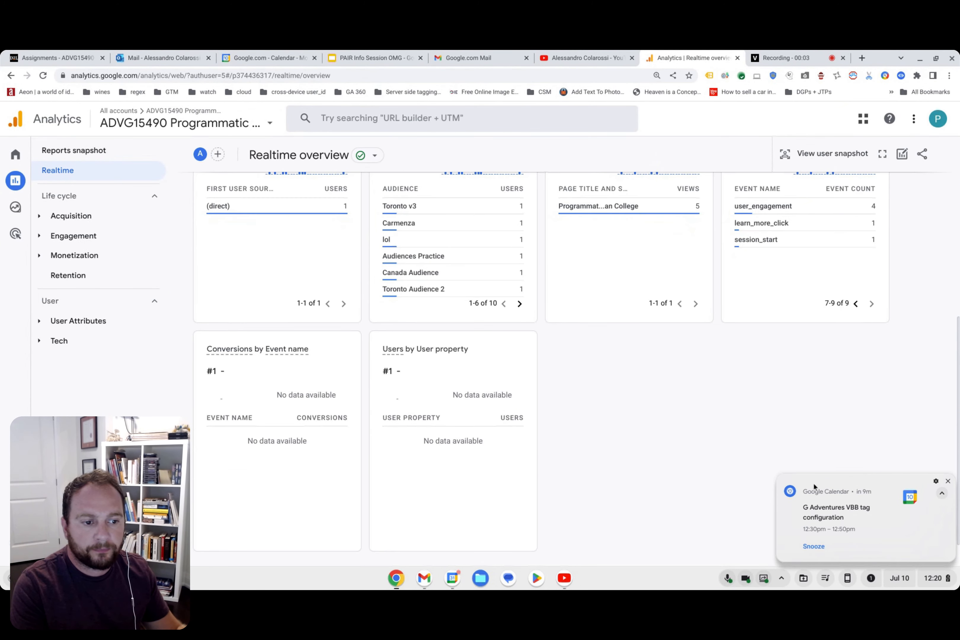
pyautogui.click(948, 481)
pyautogui.scroll(3, 763, 413)
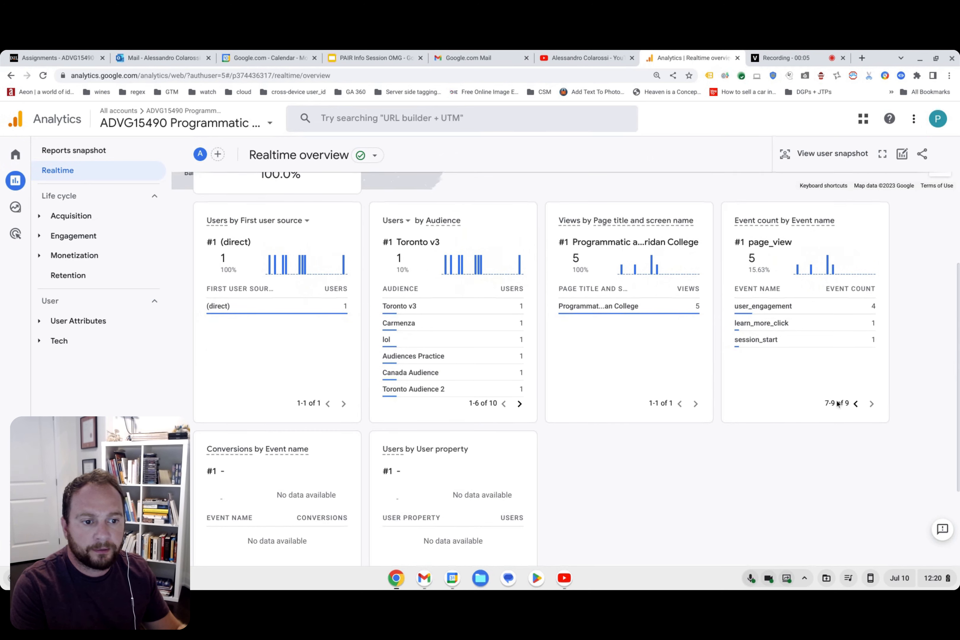
pyautogui.click(856, 405)
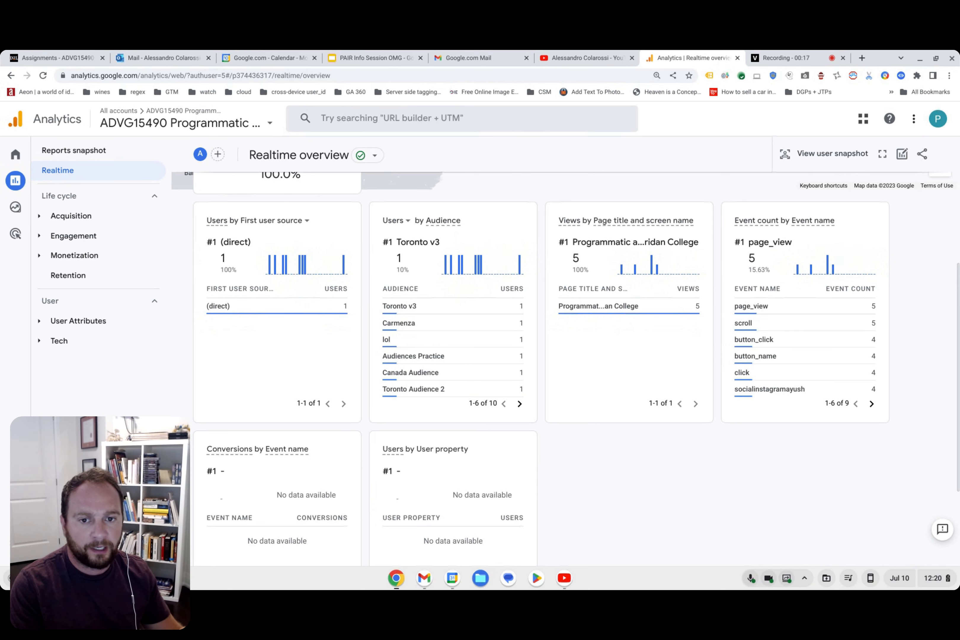
pyautogui.moveTo(799, 390)
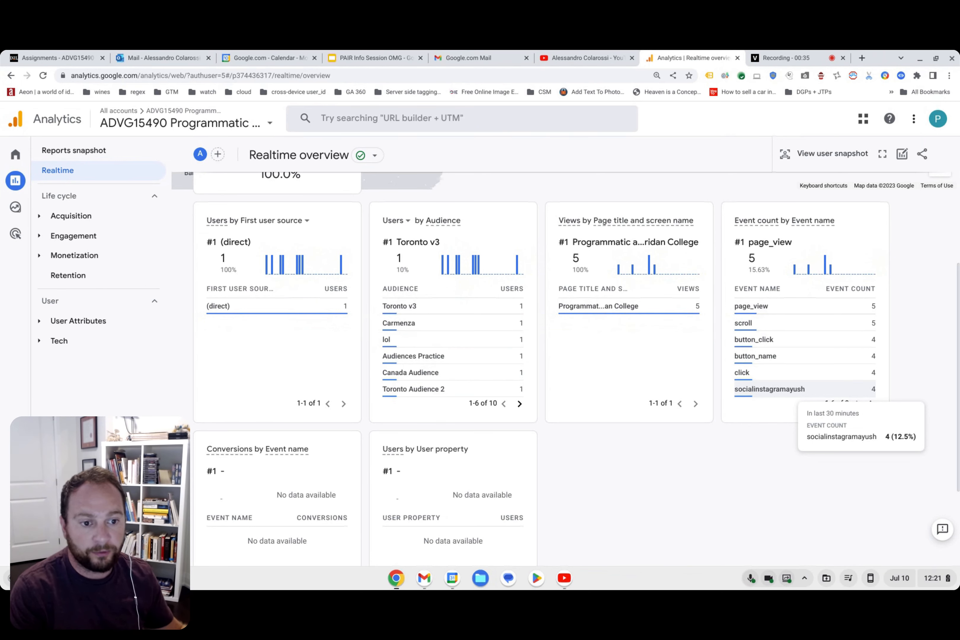
pyautogui.click(871, 404)
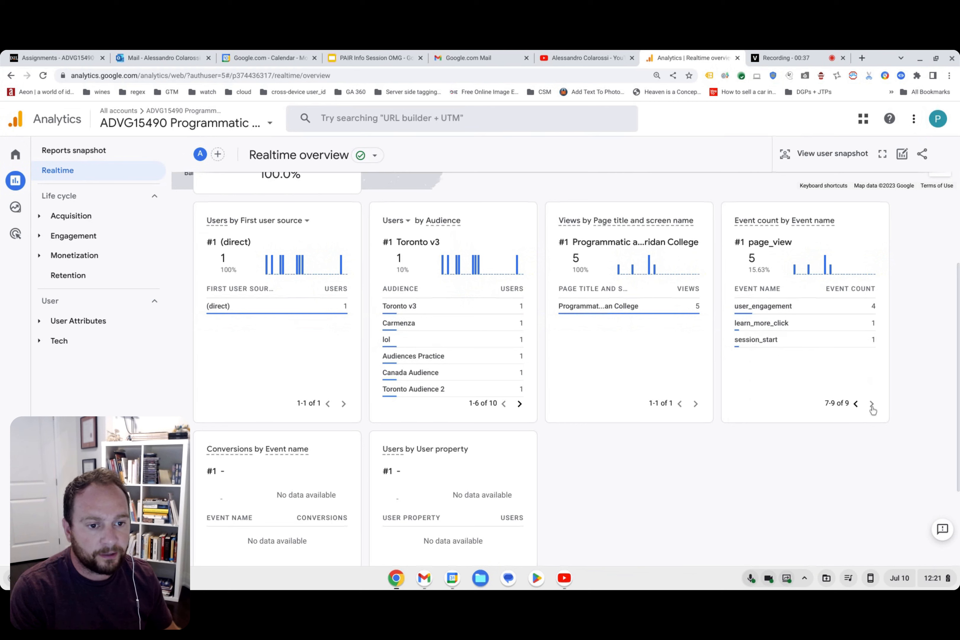
# Open the learn_more_click event in the Event count card, view its link_url parameter value, and return to the parameter list.
pyautogui.moveTo(744, 328)
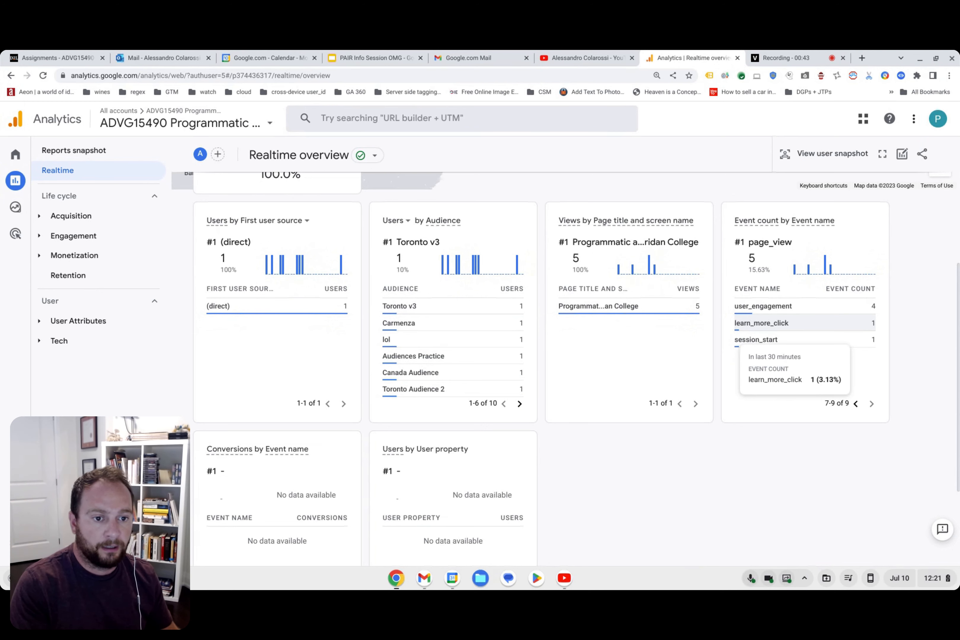
pyautogui.click(787, 325)
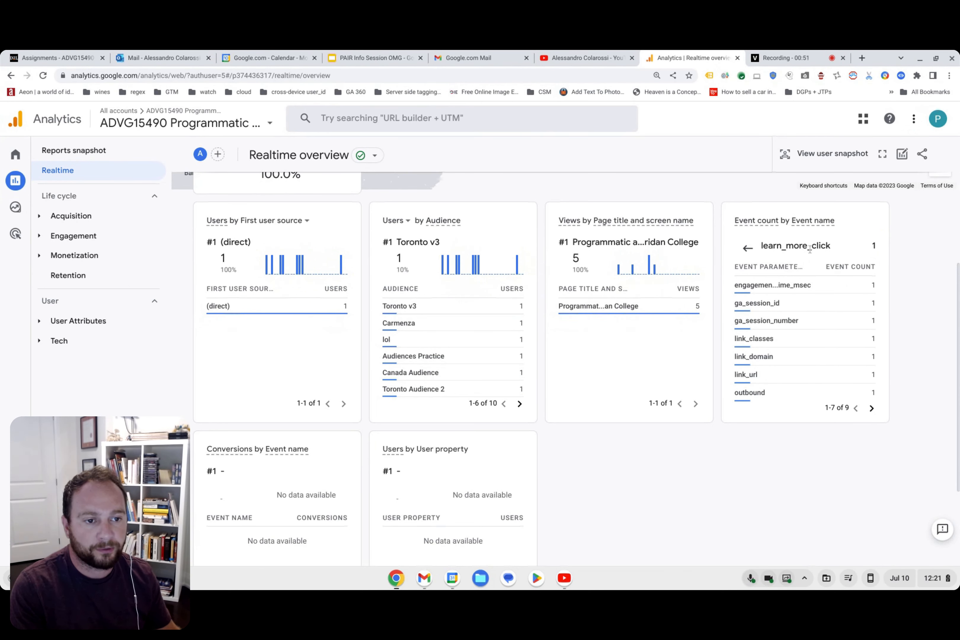
pyautogui.click(768, 379)
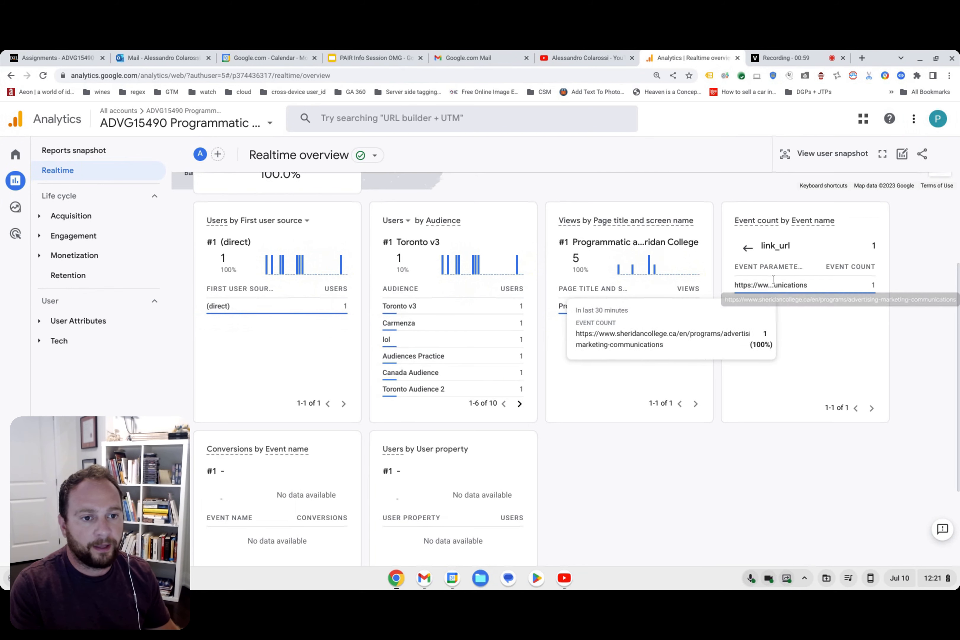
pyautogui.click(748, 247)
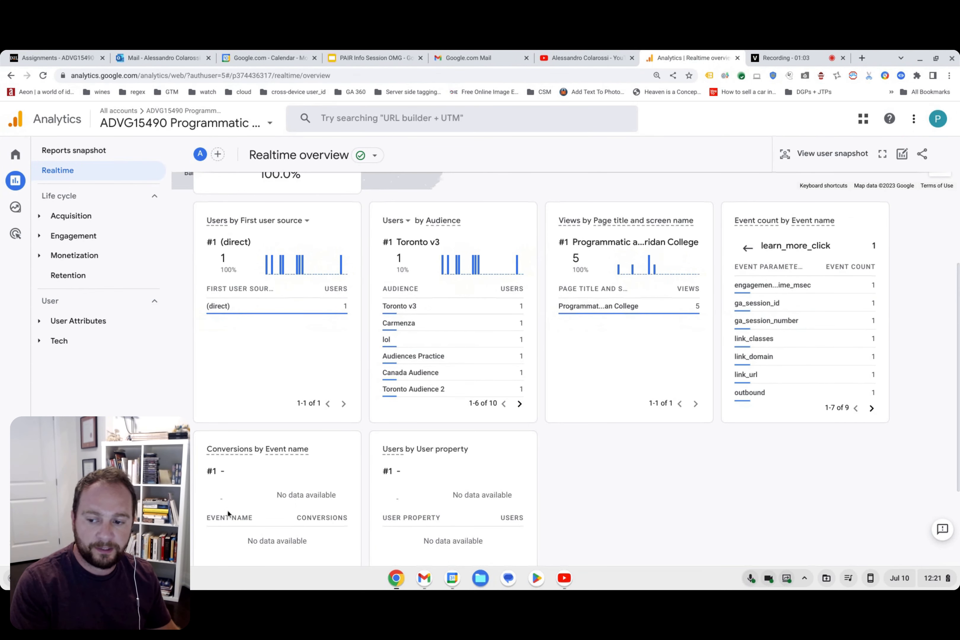
# Open the property's Events list in the admin settings and look through the existing events for learn_more_click.
pyautogui.click(15, 544)
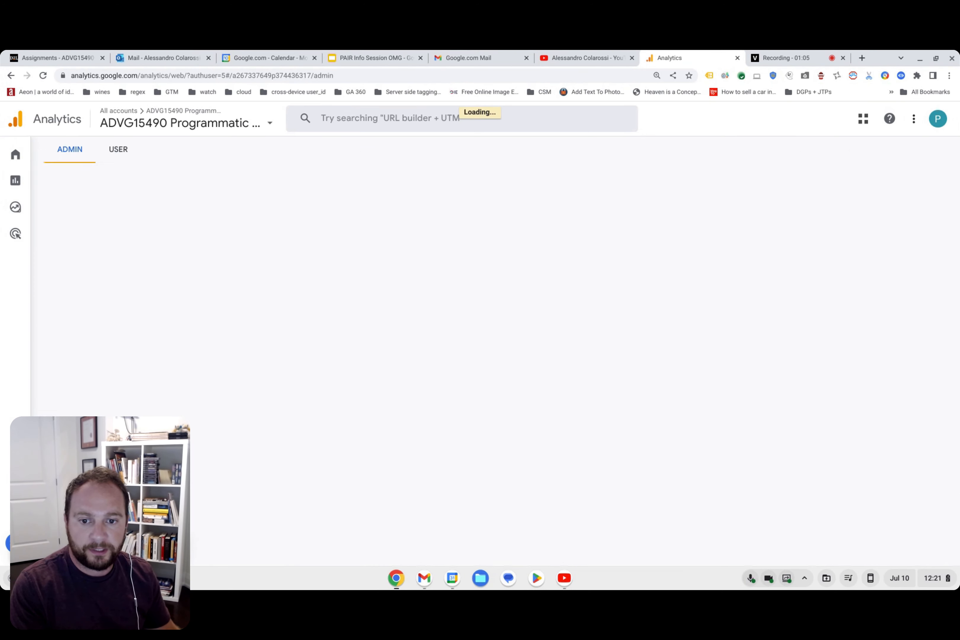
pyautogui.click(391, 306)
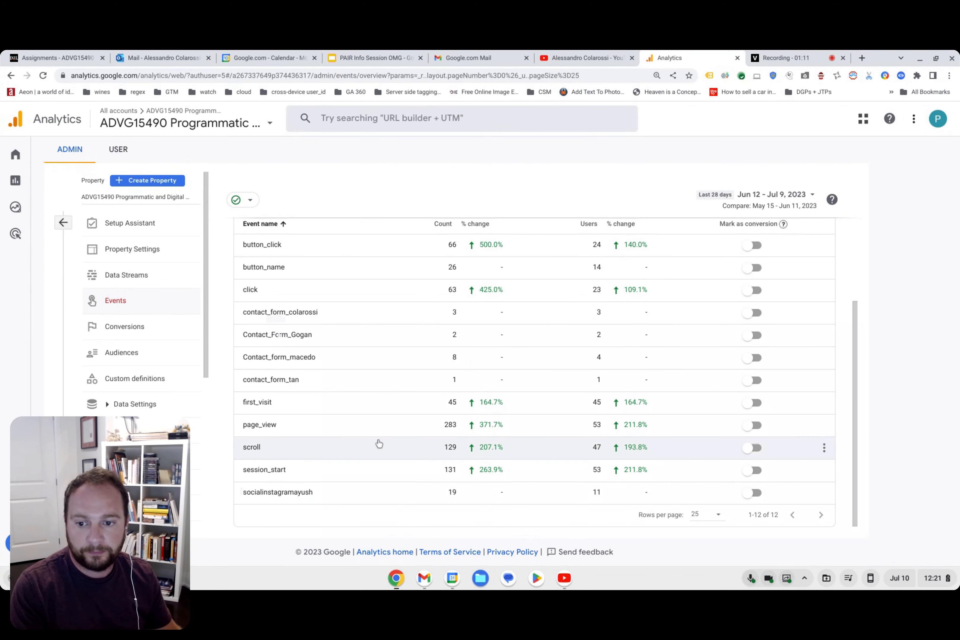
pyautogui.scroll(3, 368, 454)
pyautogui.scroll(-3, 371, 453)
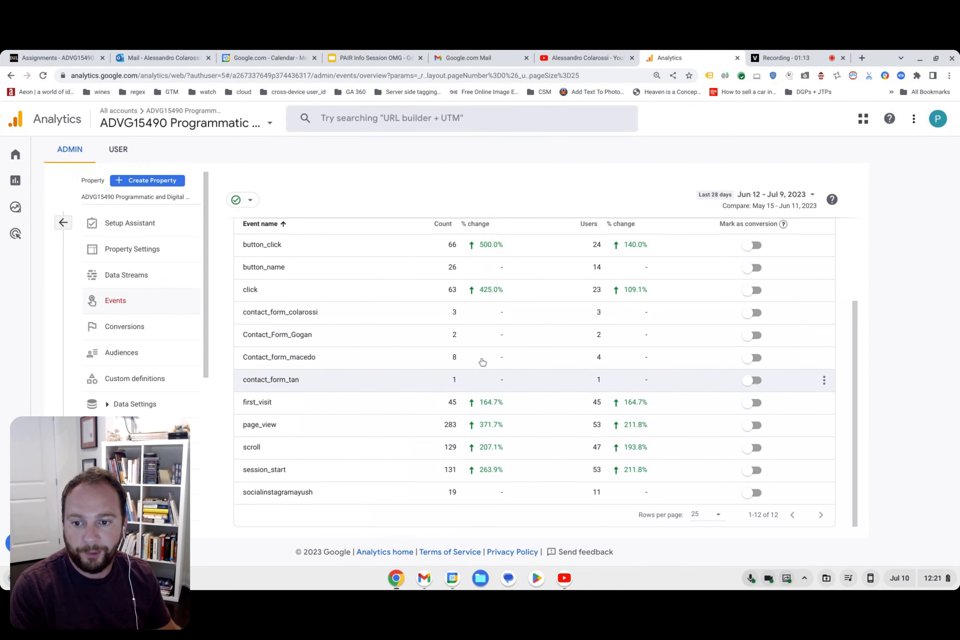
pyautogui.scroll(3, 496, 401)
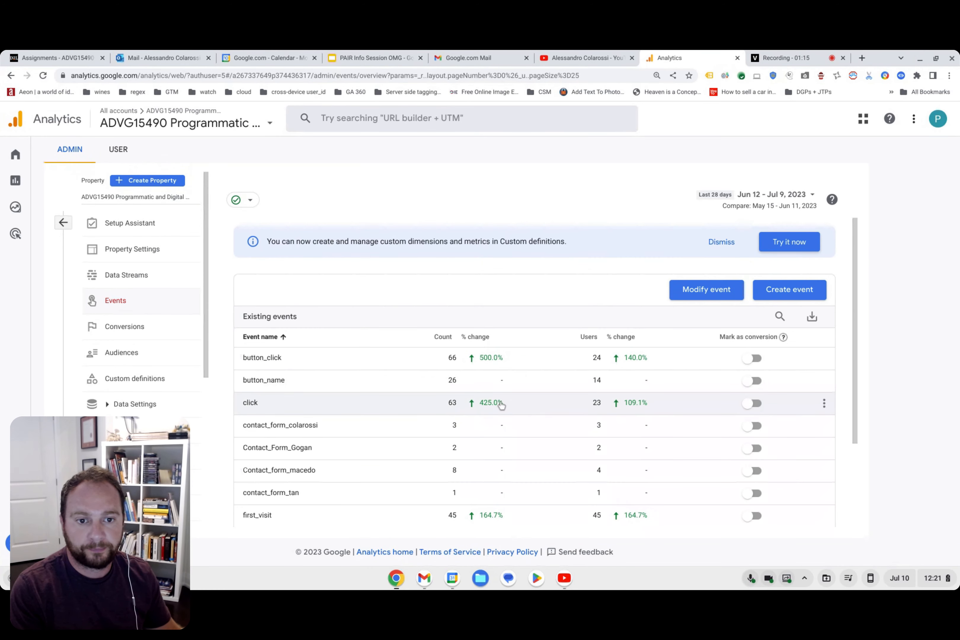
pyautogui.scroll(-3, 508, 407)
pyautogui.scroll(3, 637, 336)
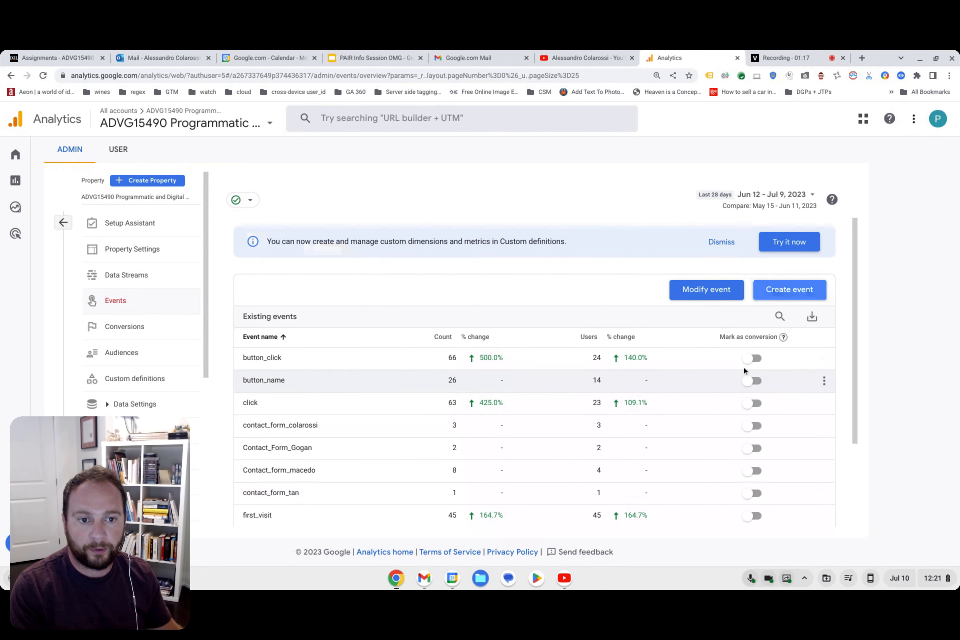
pyautogui.scroll(-3, 455, 392)
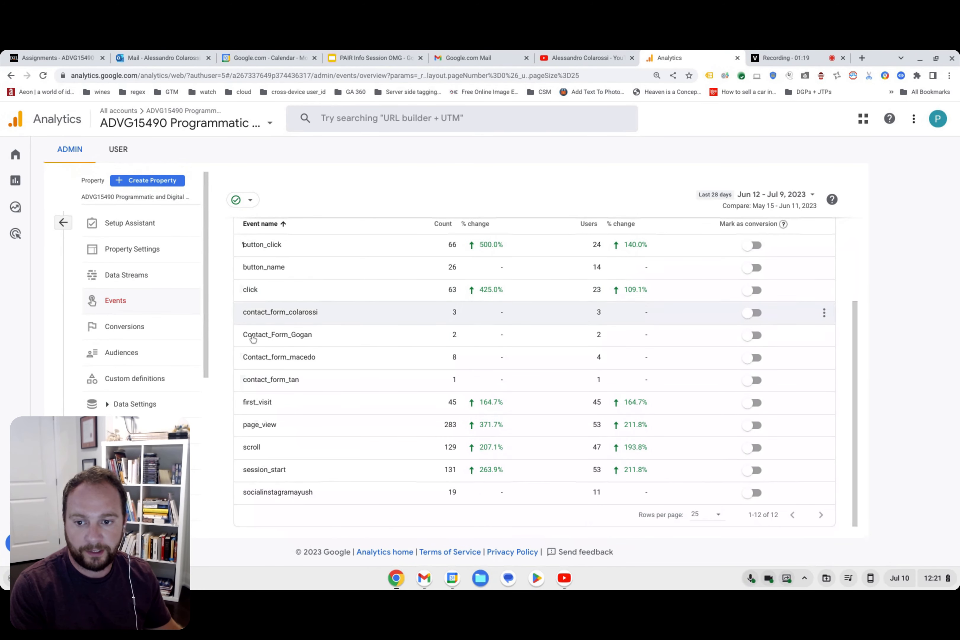
pyautogui.moveTo(34, 370)
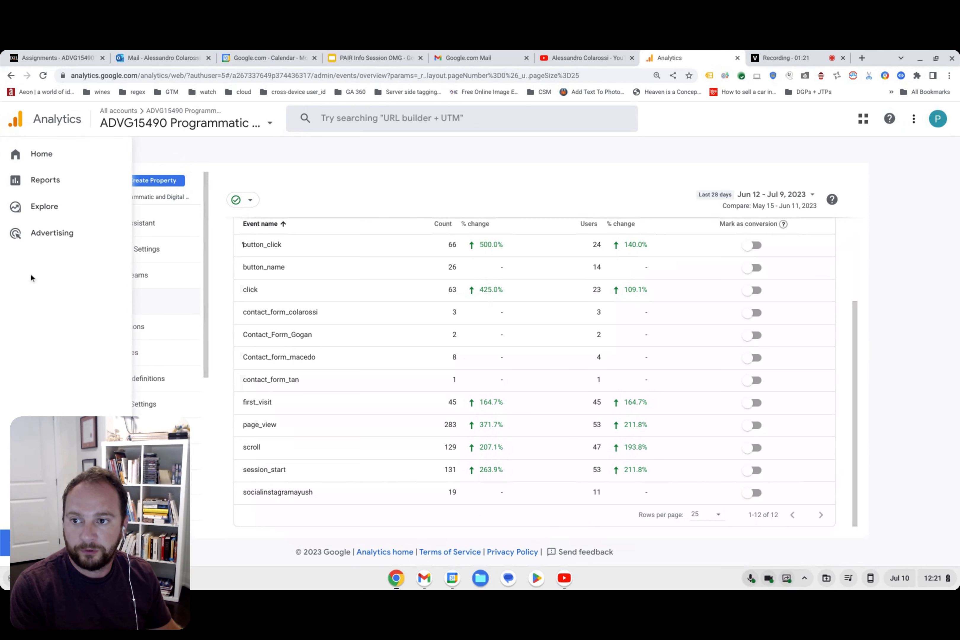
# Reopen the Realtime overview from the Analytics home page and open learn_more_click in the Event count by Event name card.
pyautogui.click(36, 156)
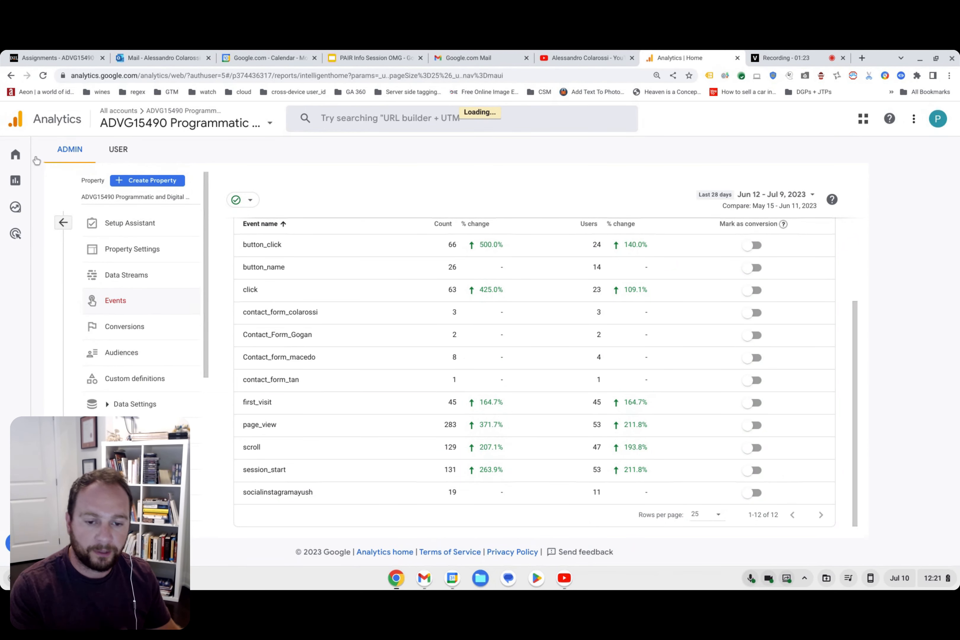
pyautogui.click(787, 395)
pyautogui.scroll(-8, 537, 330)
pyautogui.click(871, 345)
pyautogui.moveTo(767, 270)
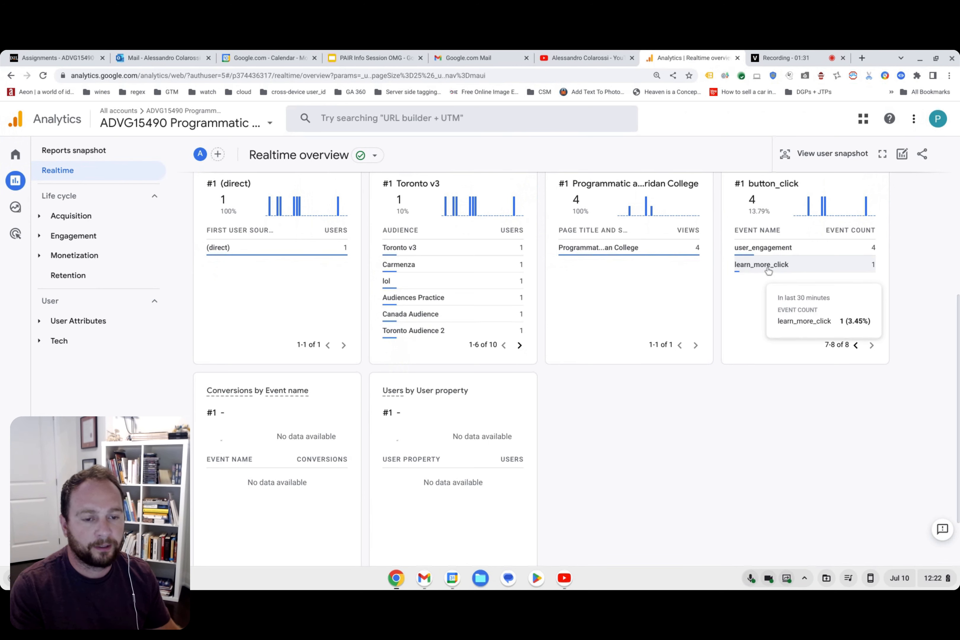
pyautogui.click(786, 269)
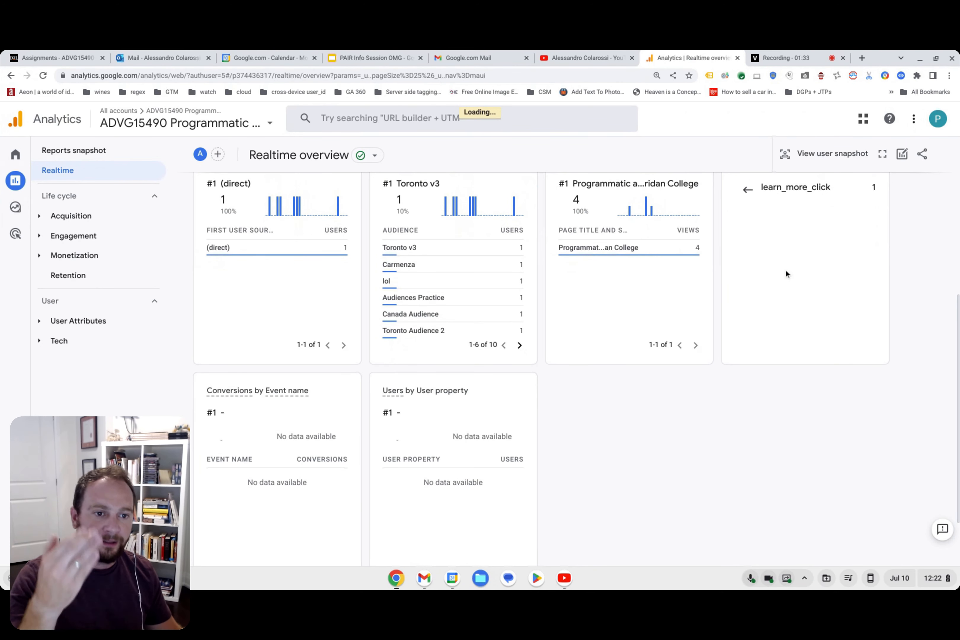